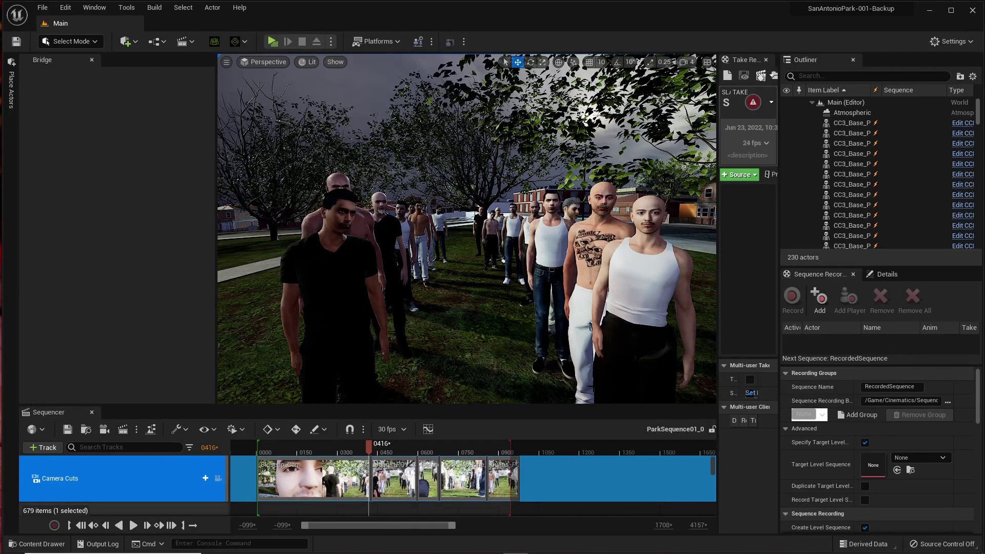
Step: In Project Settings > UDP Messaging, set the Unicast Endpoint port to 0, giving 10.0.0.116:0
click(41, 8)
click(42, 8)
click(65, 7)
click(127, 166)
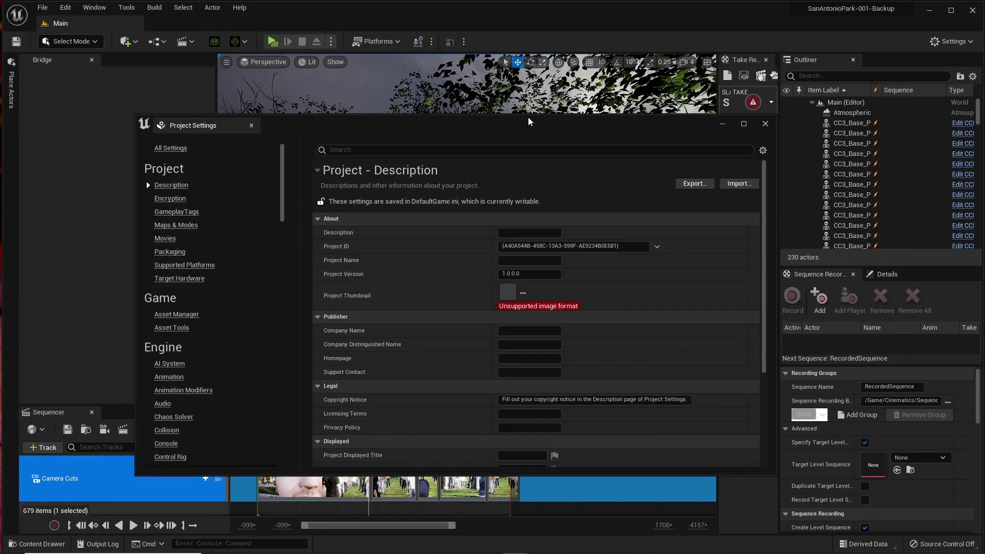
drag(528, 121, 536, 72)
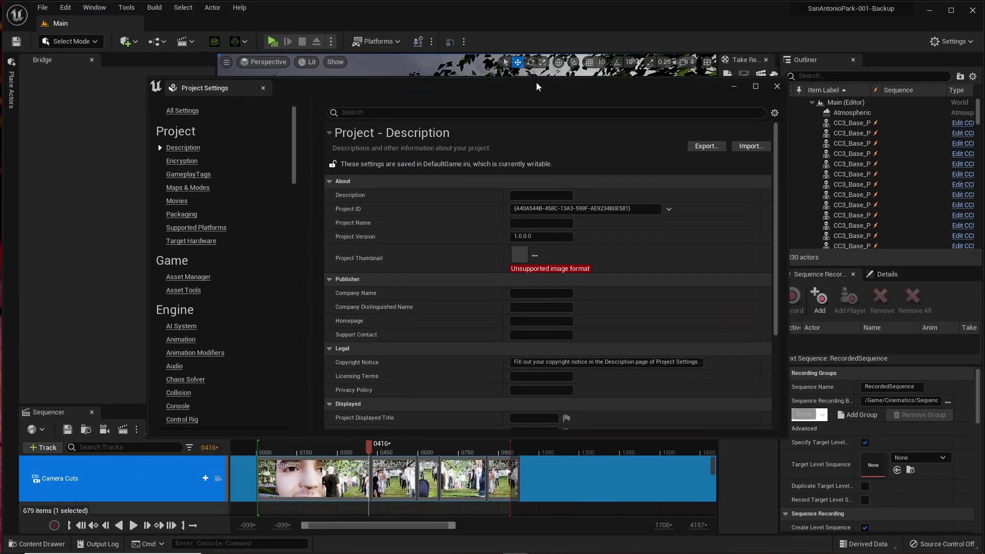
drag(290, 146, 290, 403)
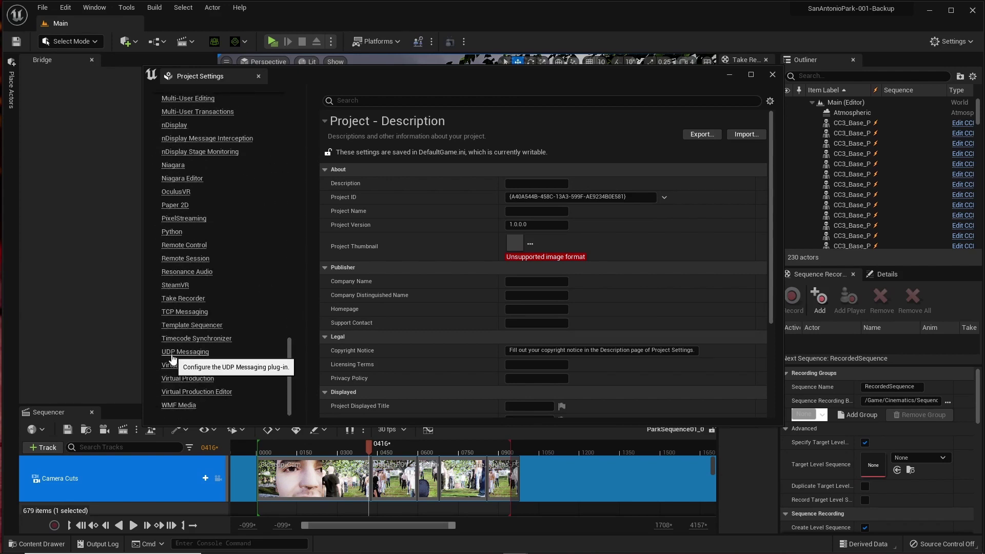
click(177, 352)
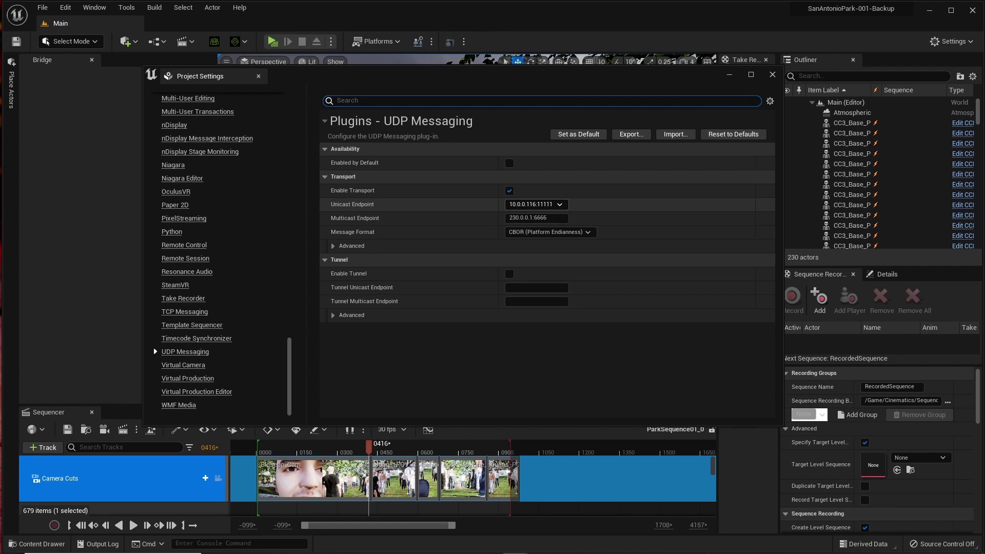
drag(552, 204, 544, 204)
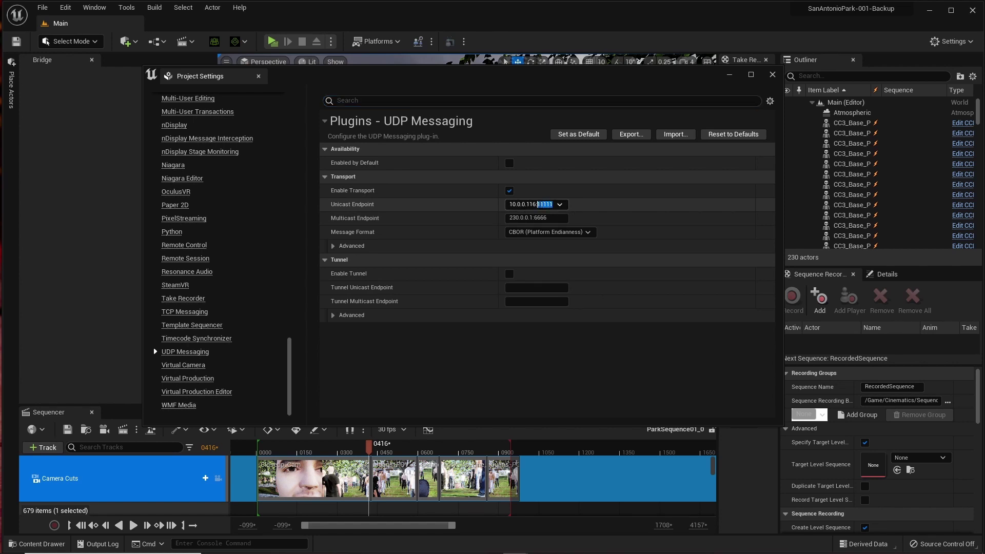
text(0)
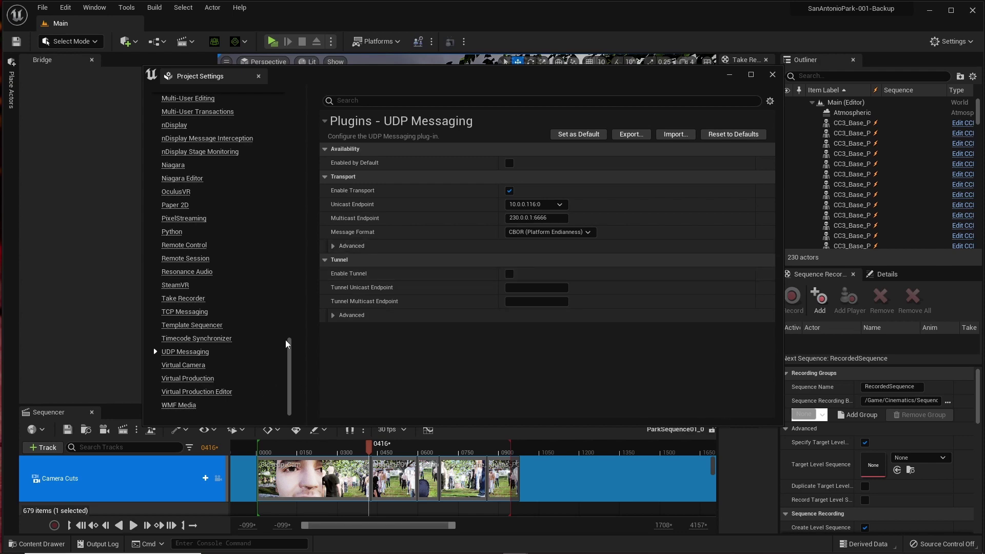
drag(286, 343, 315, 132)
Step: On the Rendering page, confirm the Frame Buffer Pixel Format stays 8bit RGBA
scroll(177, 246, down, 5)
click(176, 251)
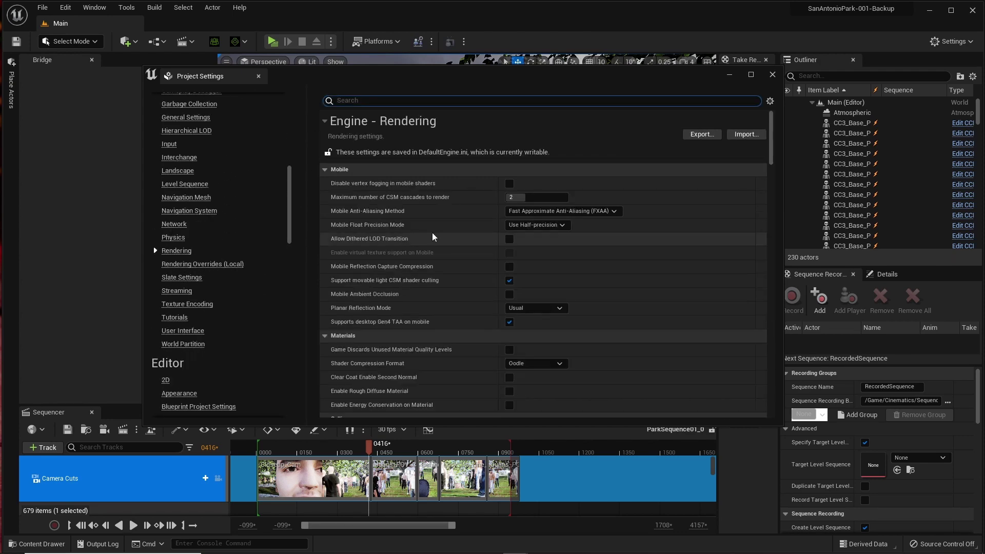
drag(770, 153, 770, 313)
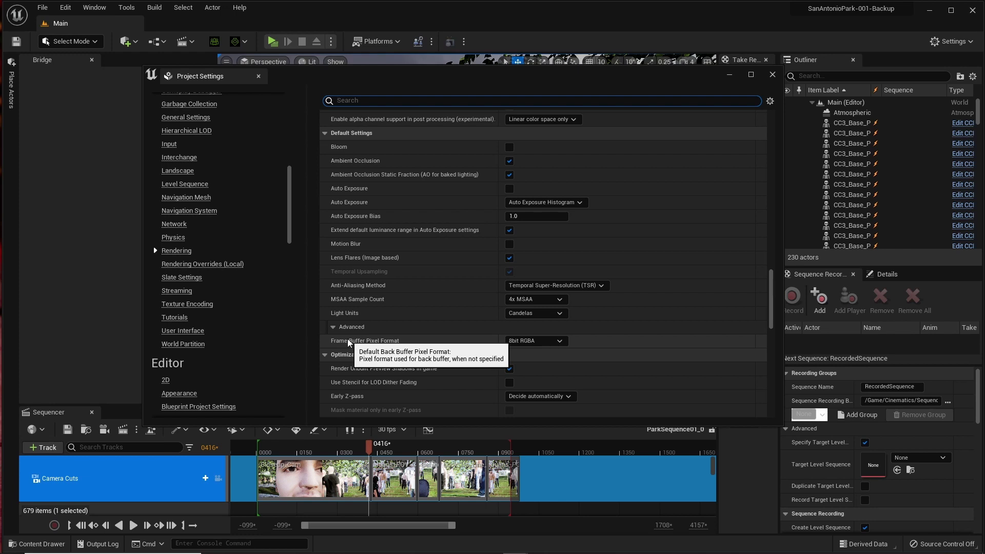
click(333, 328)
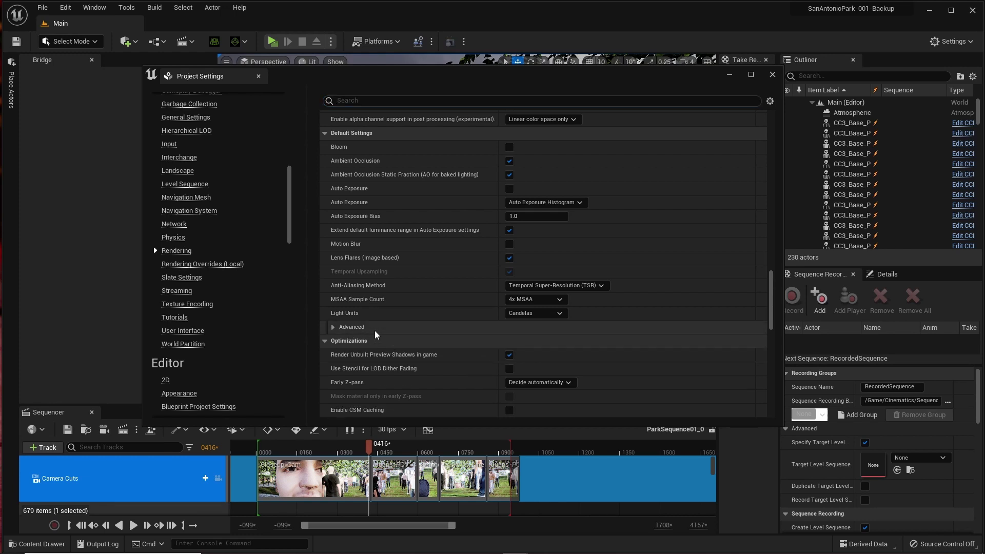
click(334, 327)
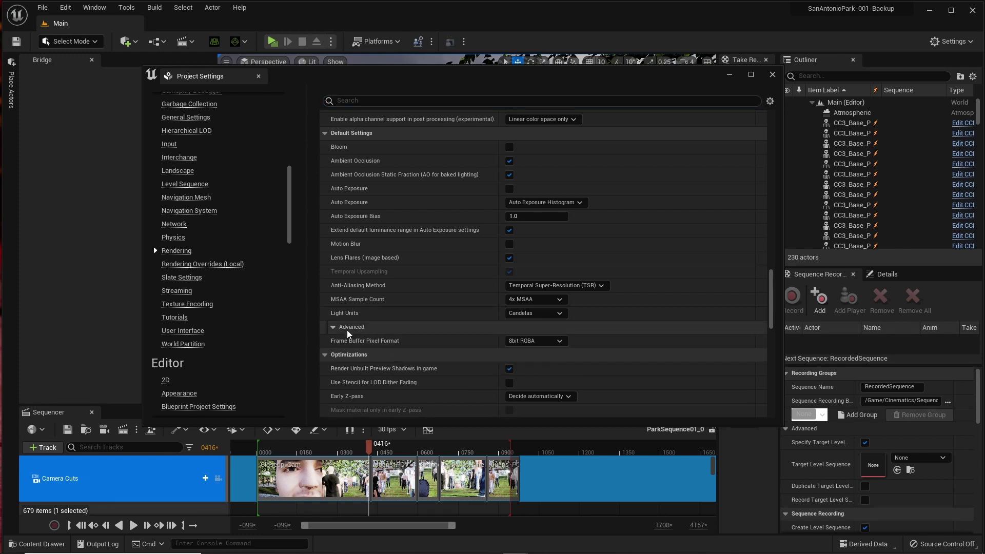
click(560, 341)
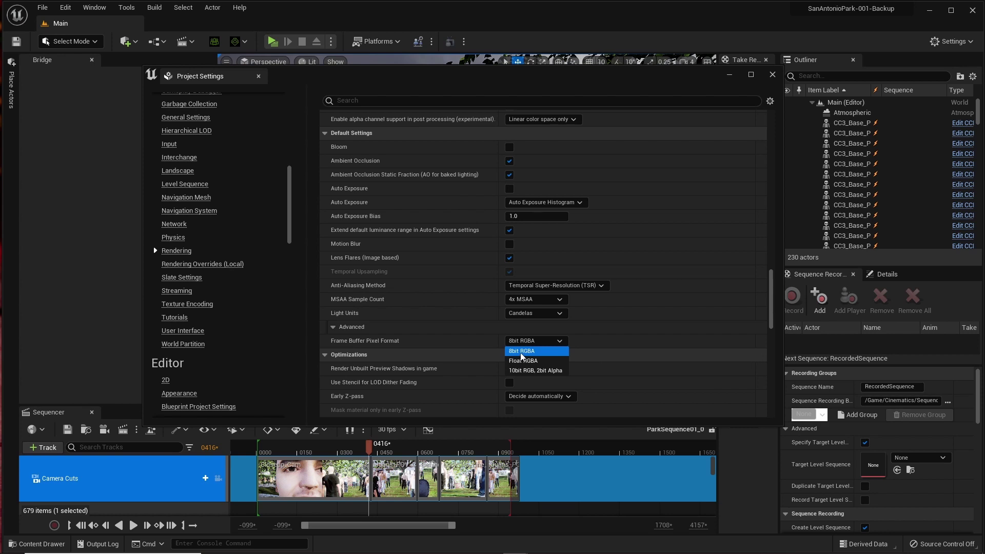
click(566, 350)
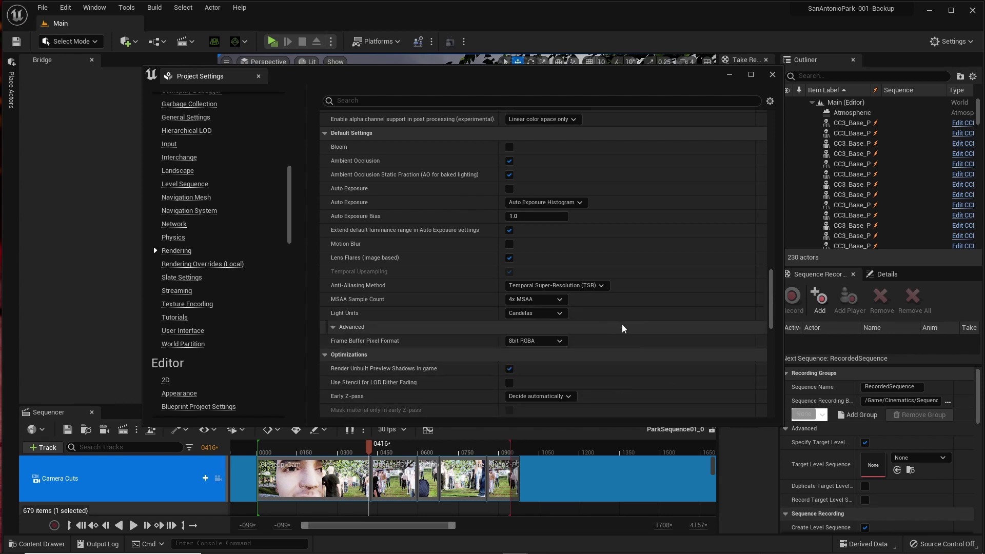
Step: Reposition and close the Project Settings window
drag(772, 315, 772, 171)
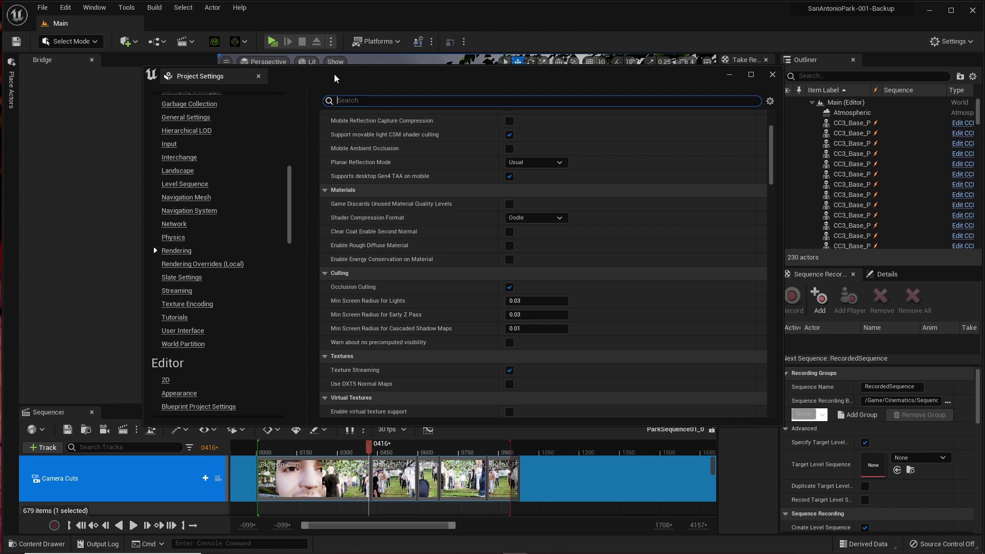
drag(334, 78, 368, 84)
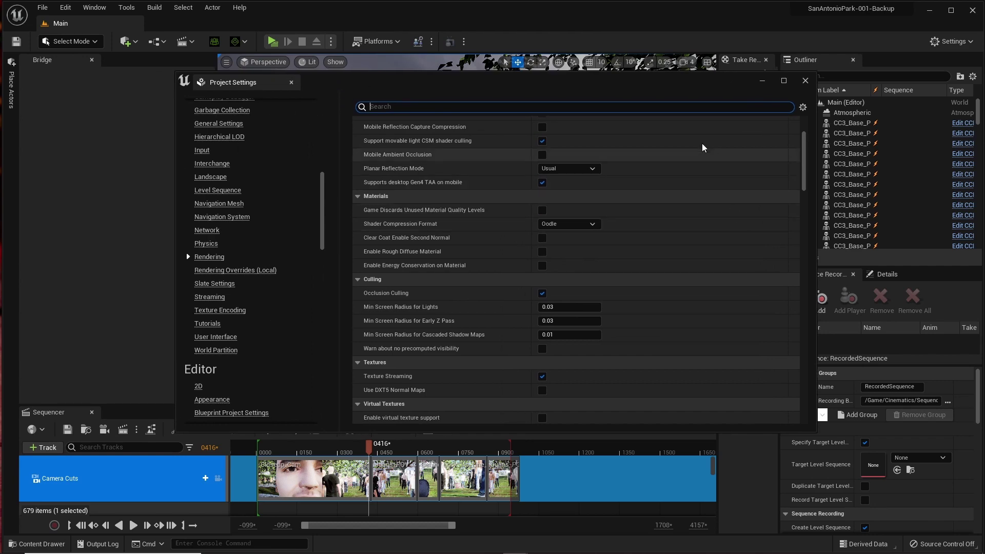
click(806, 82)
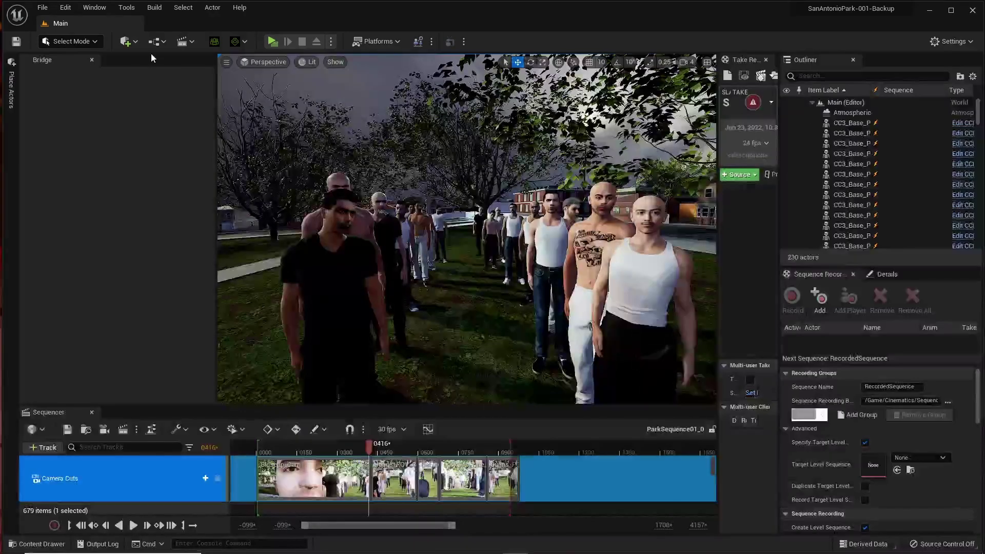
Step: Place a VirtualCamera2 Actor from Virtual Production into the park level and turn off Game View
click(11, 89)
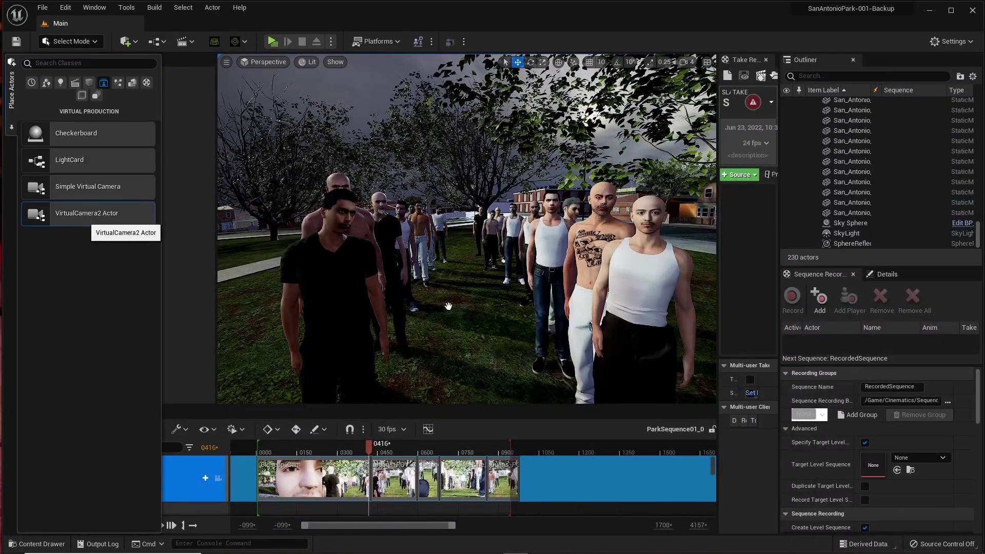
drag(668, 305, 668, 305)
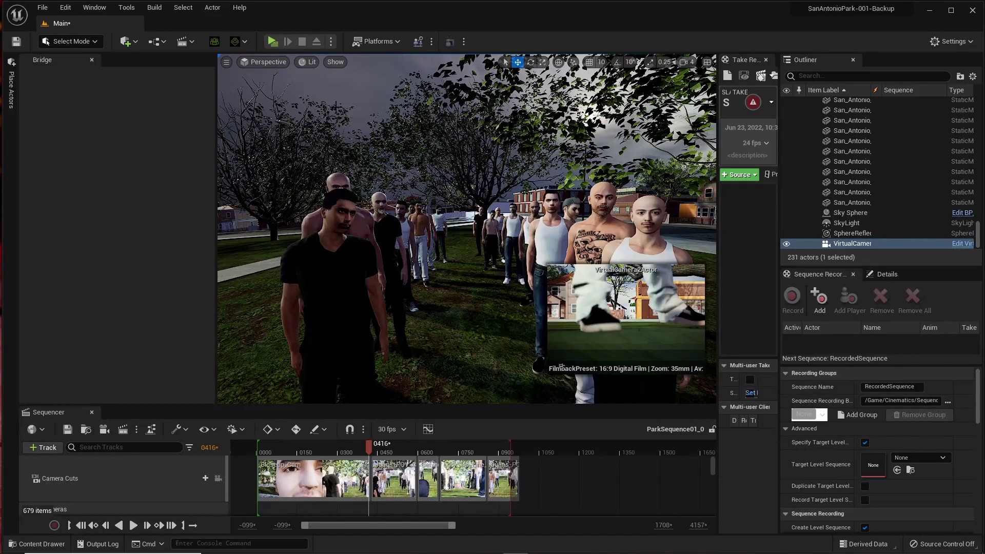
click(225, 64)
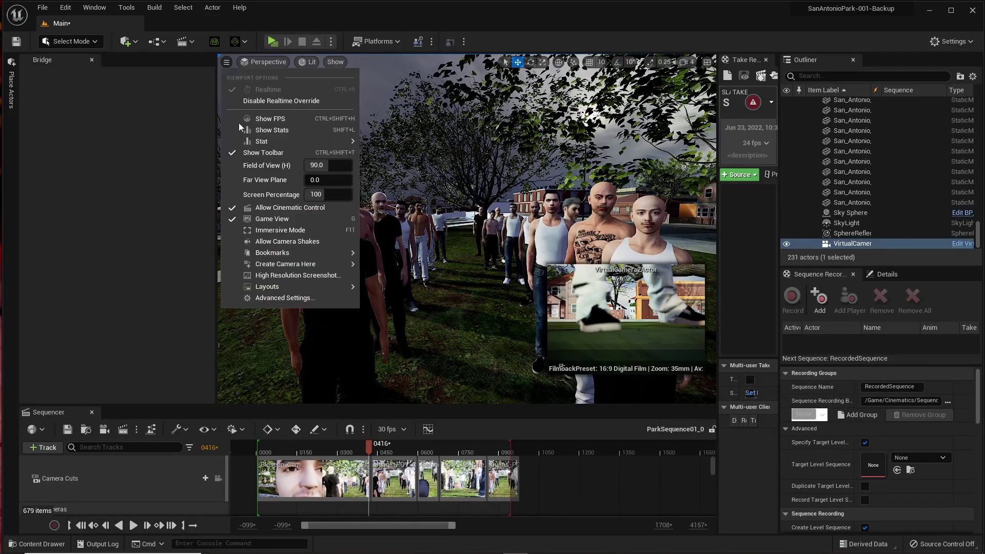
click(265, 220)
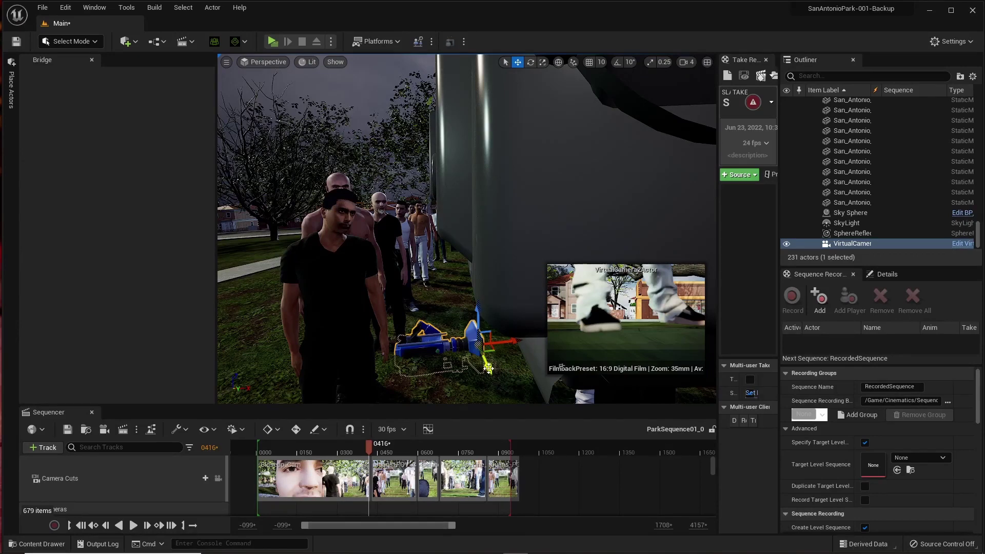
Step: Slide the virtual camera along one axis and turn it about 75° toward the crowd
mouse_move(488, 367)
mouse_down()
mouse_move(495, 382)
mouse_move(492, 325)
mouse_up()
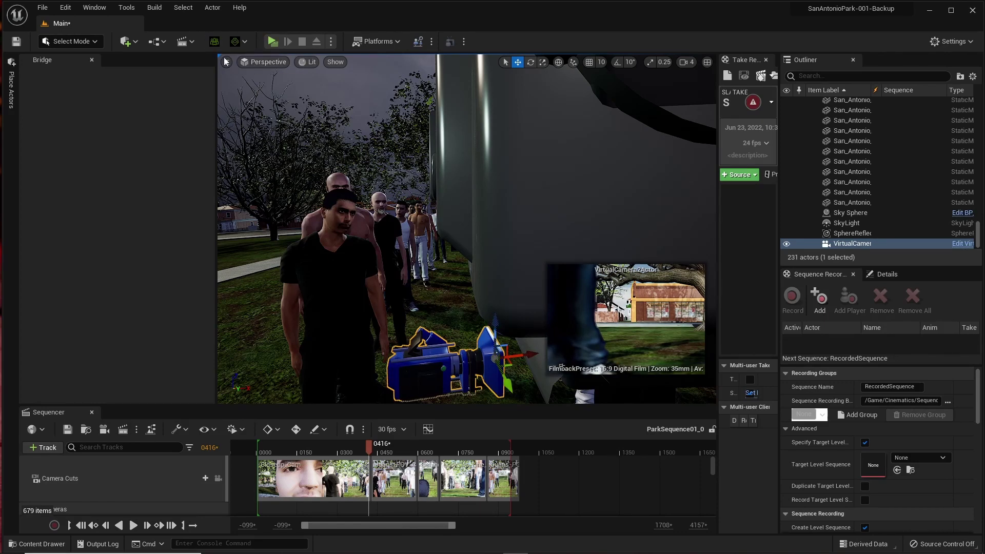
click(530, 62)
mouse_move(454, 380)
mouse_down()
mouse_move(518, 382)
mouse_move(561, 366)
mouse_up()
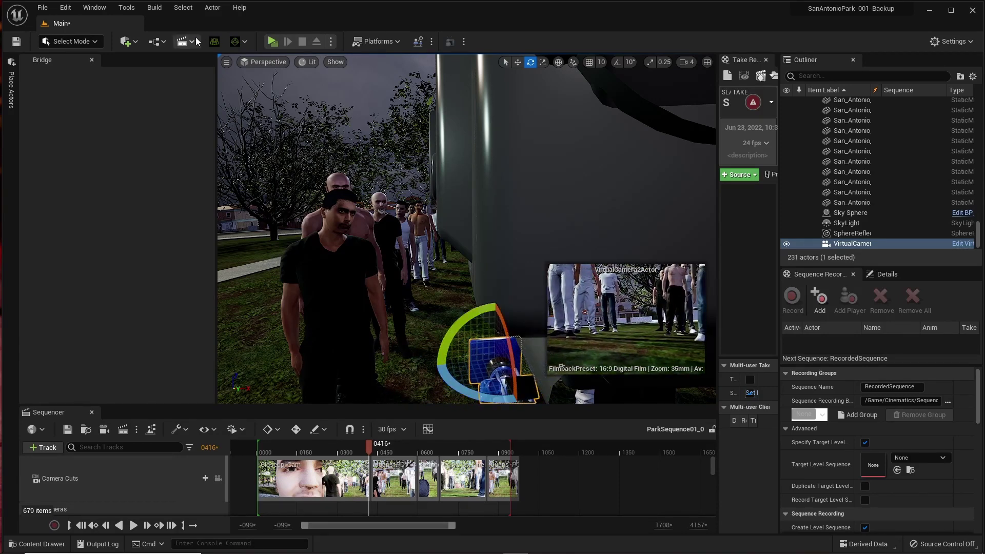
Step: Raise and shift the camera, then fine-tune its aim until the preview frames the crowd
click(519, 64)
drag(490, 322, 489, 240)
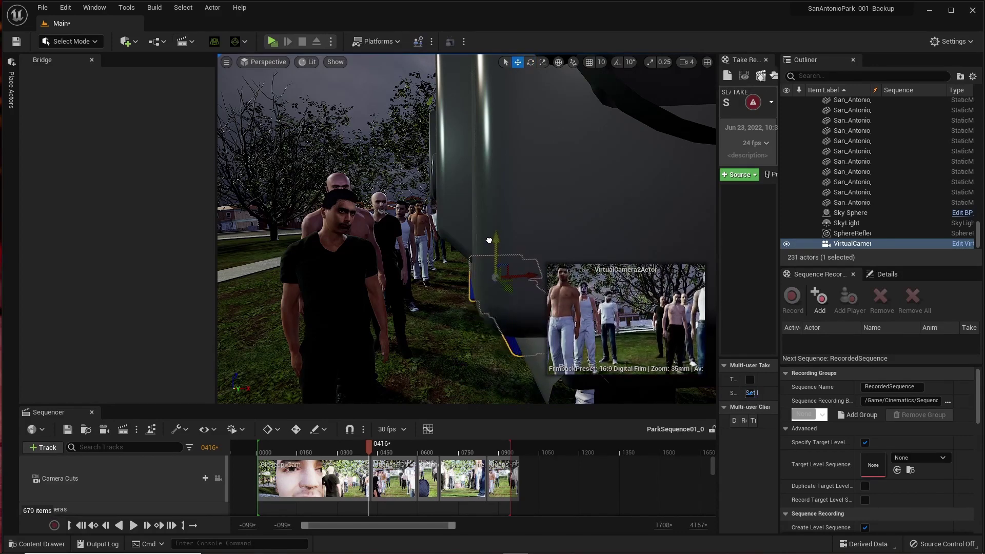
drag(507, 289, 551, 385)
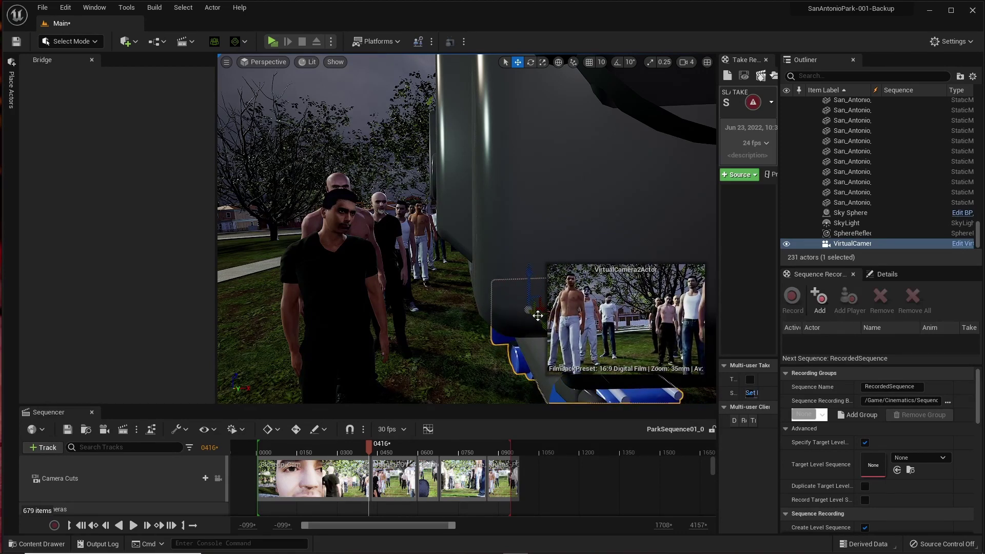
mouse_move(537, 315)
mouse_down()
mouse_move(453, 315)
mouse_move(503, 313)
mouse_up()
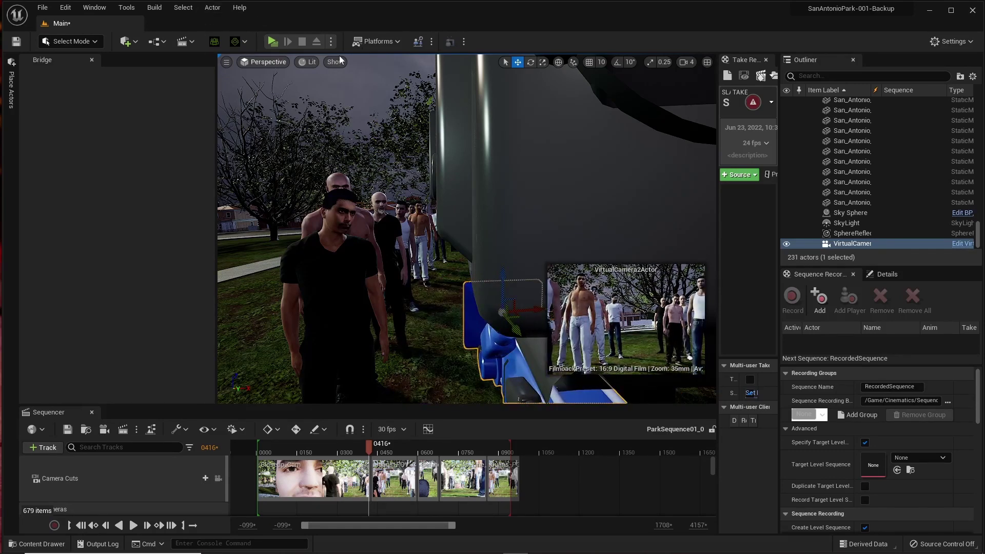
click(530, 62)
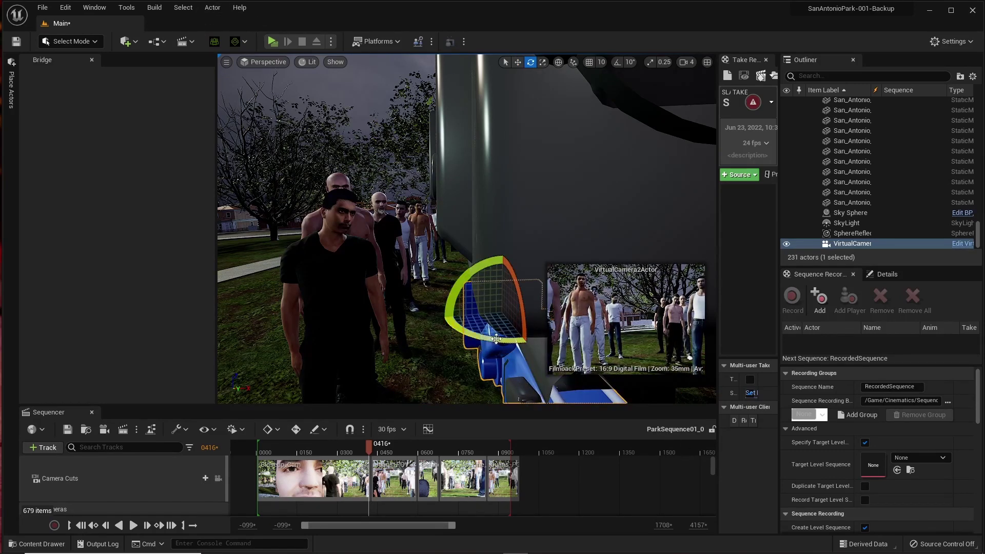
drag(496, 338, 515, 336)
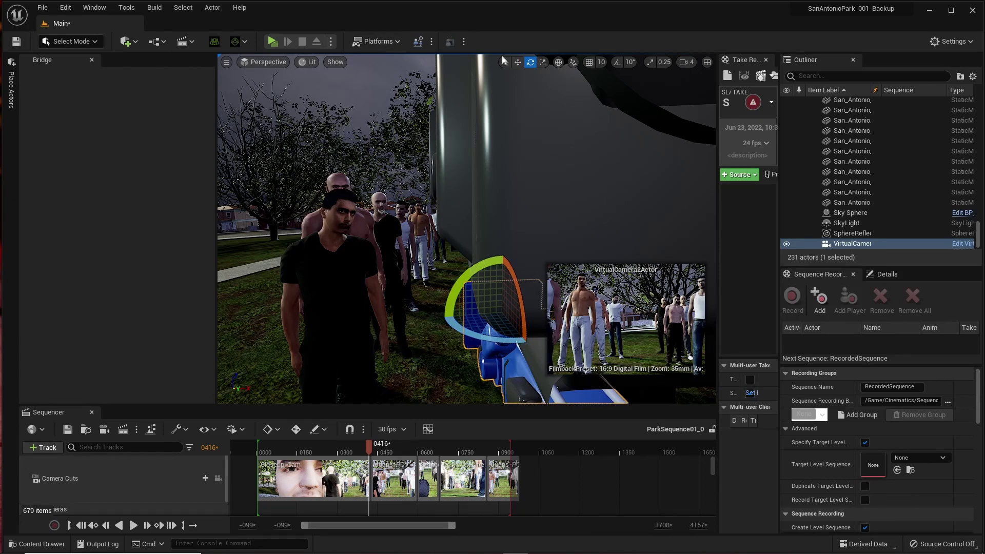
Step: Hide the head-cam and POV-follow cameras in the Outliner and widen the viewport
click(517, 61)
click(677, 200)
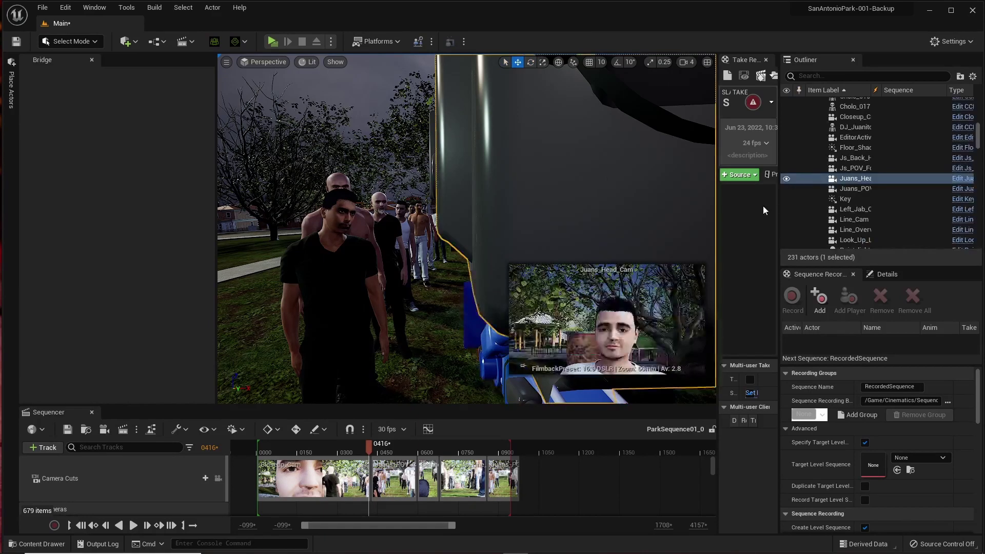
click(786, 178)
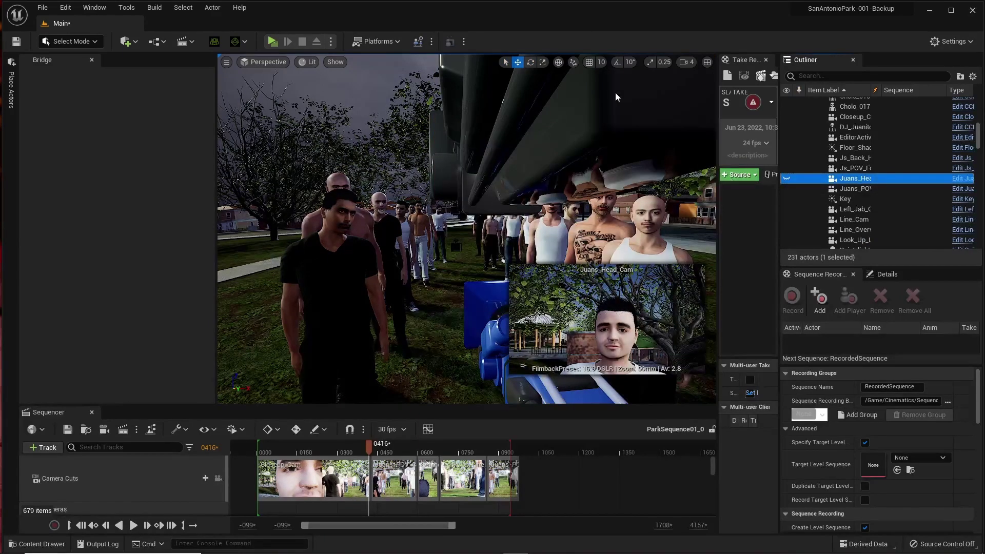
click(792, 168)
click(786, 169)
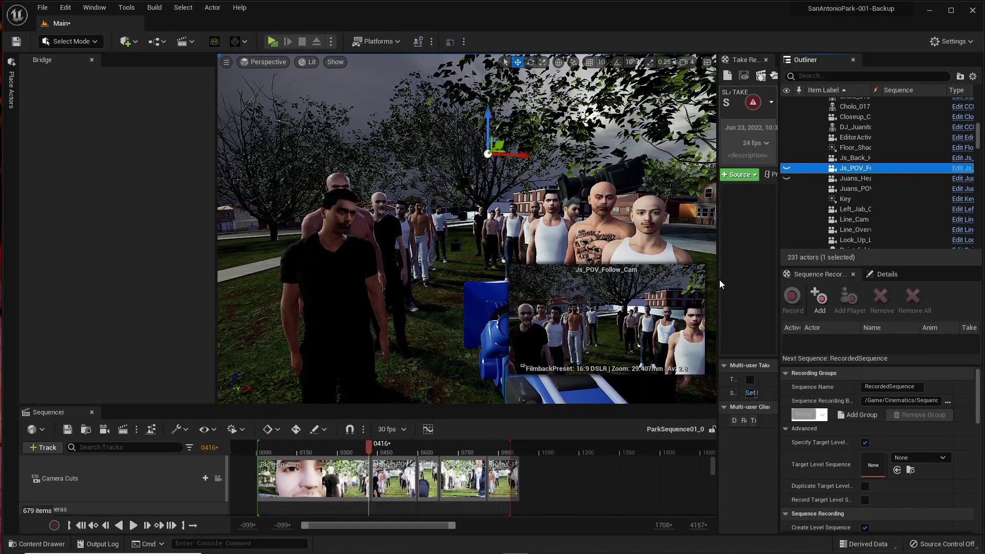
drag(717, 279, 744, 279)
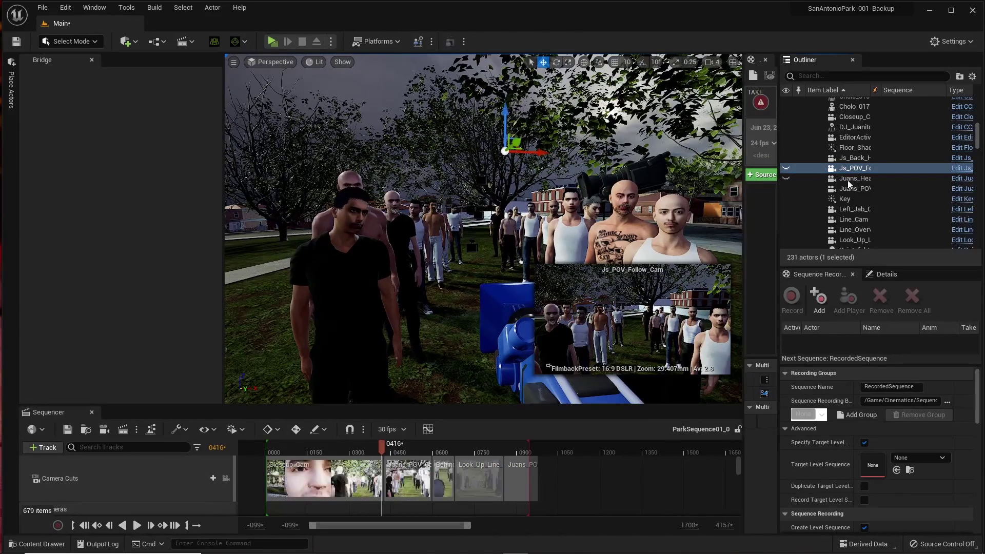
scroll(952, 163, up, 1)
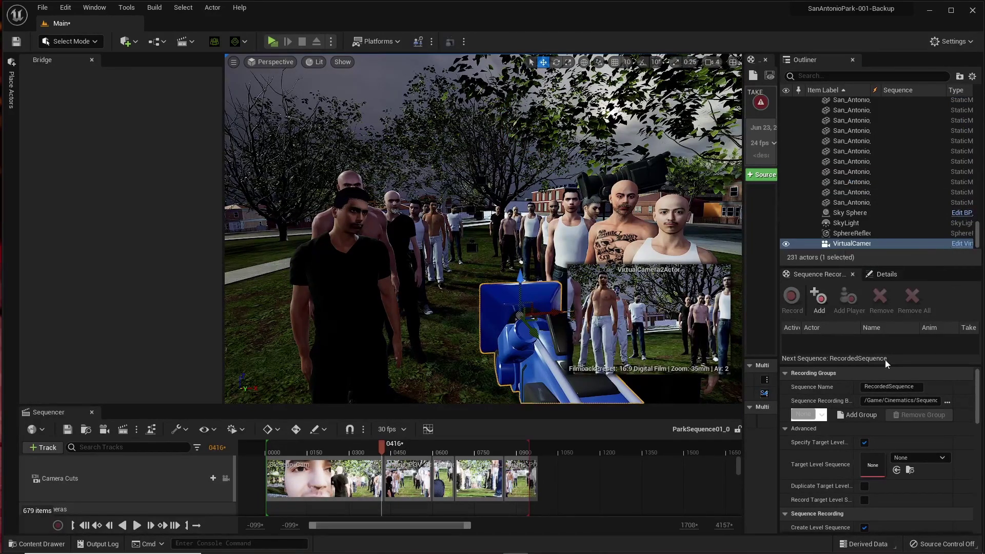
Step: Select the VirtualCamera2Actor's VCam component in Details and tick Enabled
drag(857, 266, 872, 147)
click(886, 155)
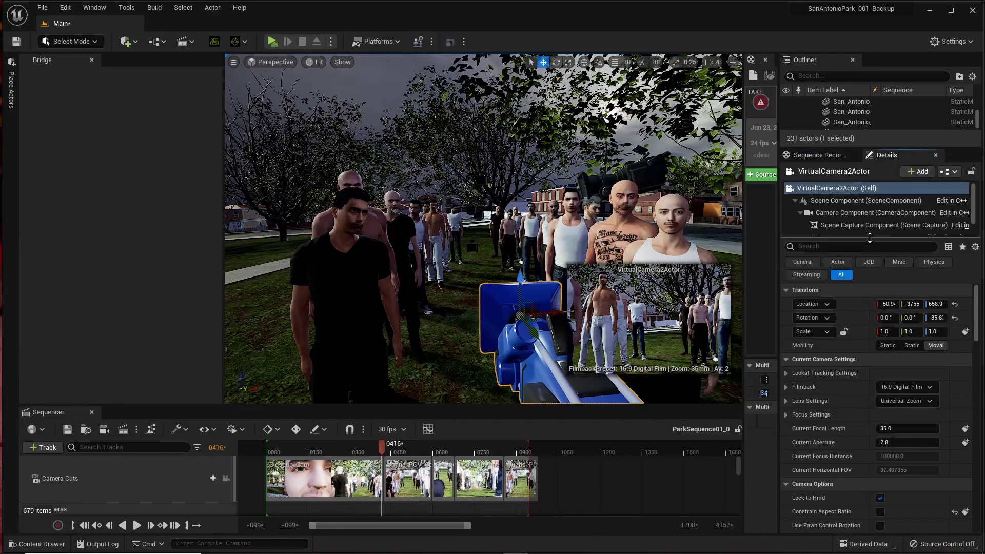
drag(868, 236, 872, 290)
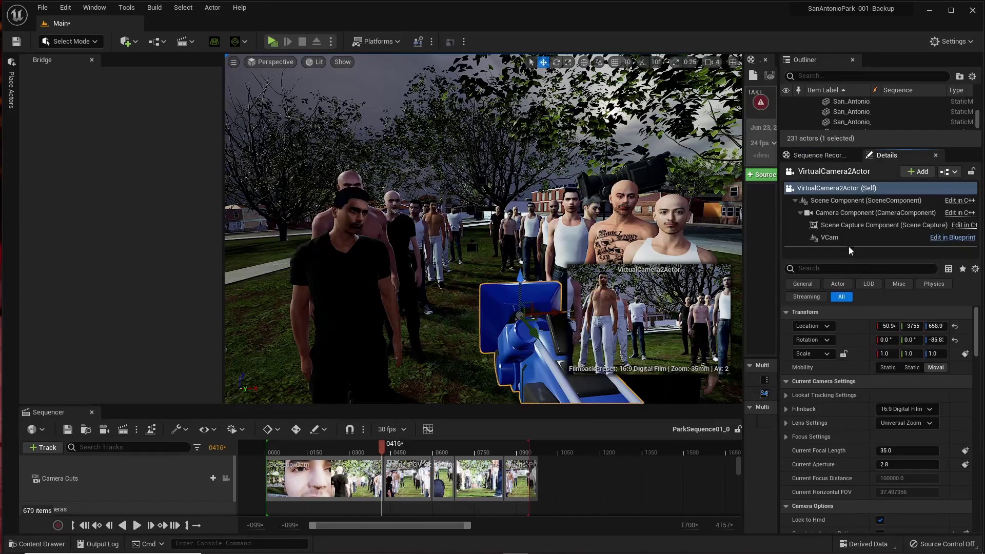
click(836, 237)
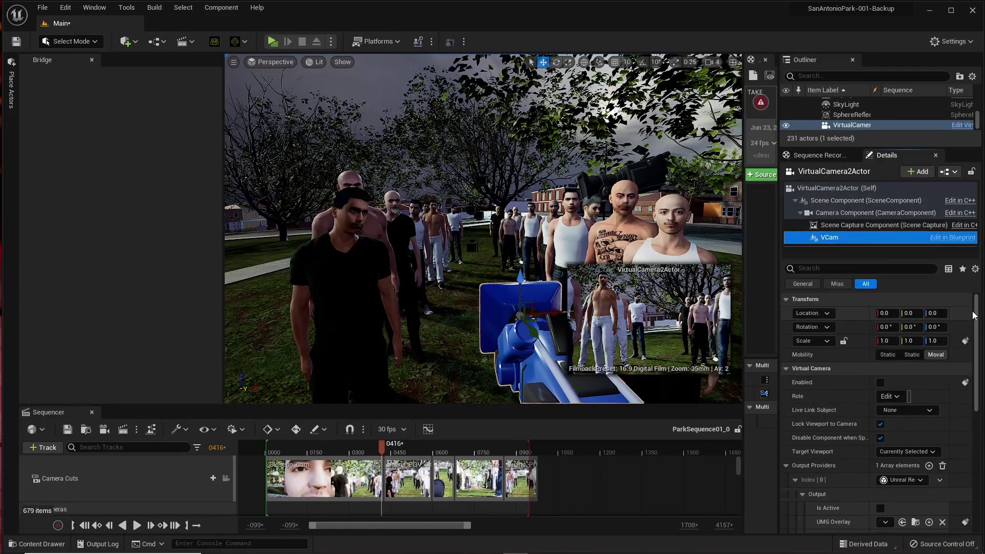
mouse_move(974, 315)
mouse_down()
mouse_move(979, 332)
mouse_move(978, 301)
mouse_up()
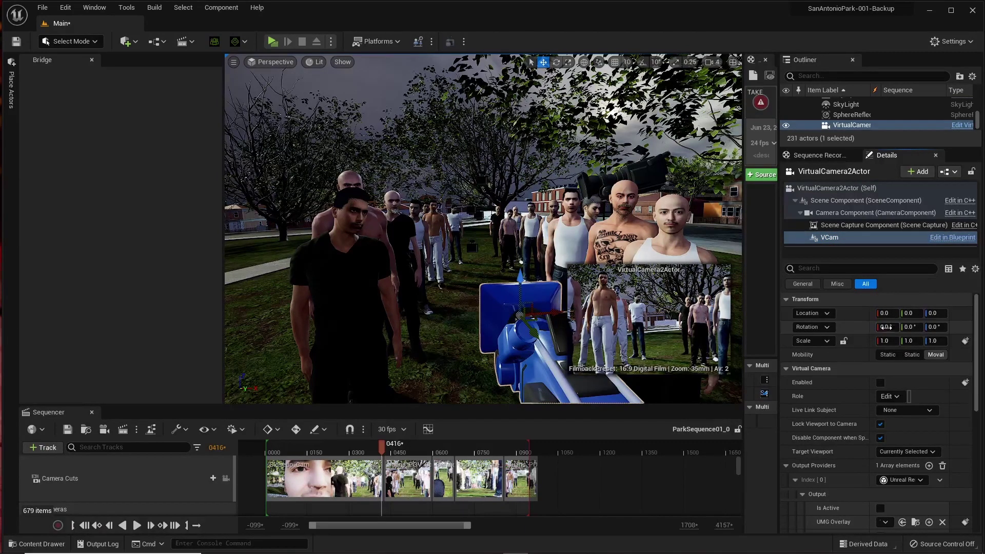
click(879, 384)
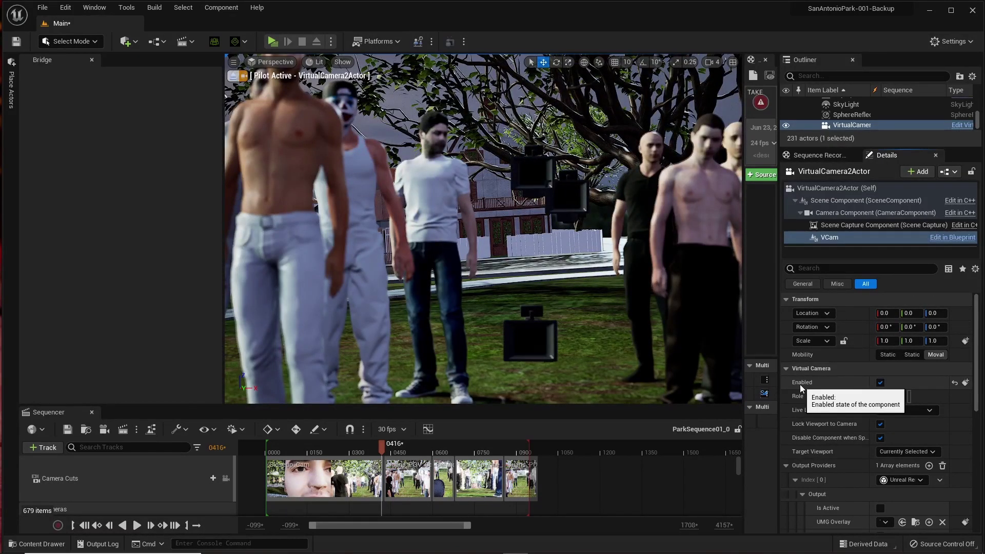
Step: Expand Output Providers > Index [0] > Output to show the provider's output settings
drag(977, 380, 976, 404)
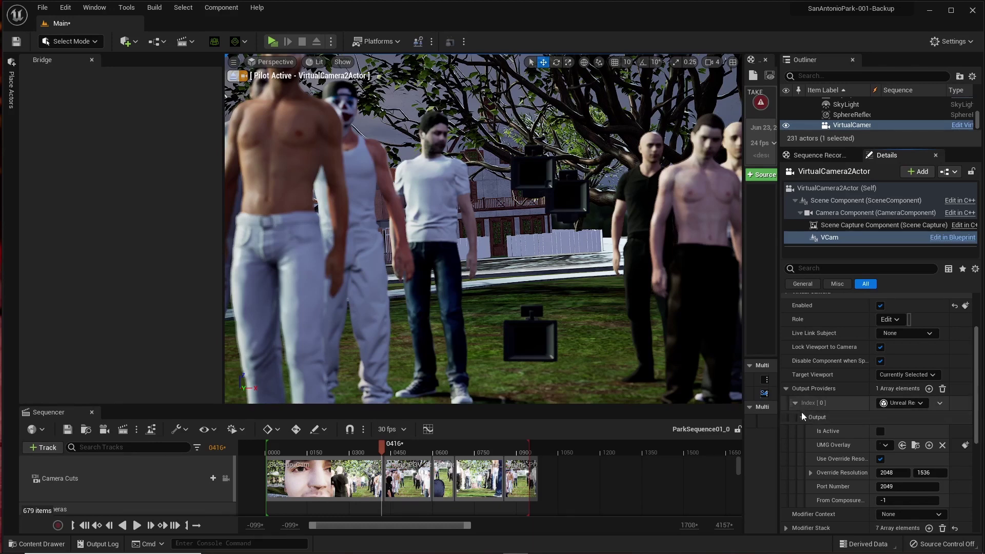
click(802, 417)
click(795, 403)
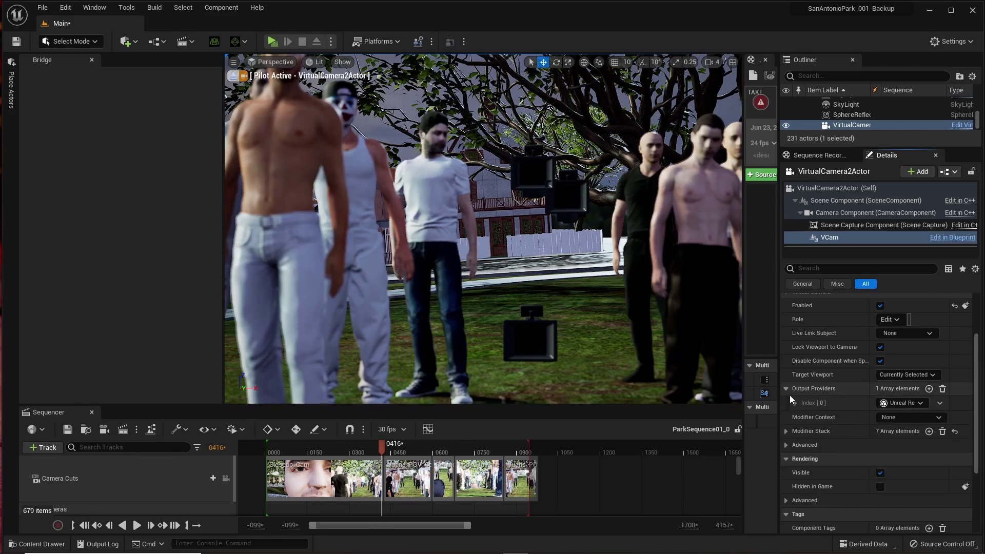
click(786, 388)
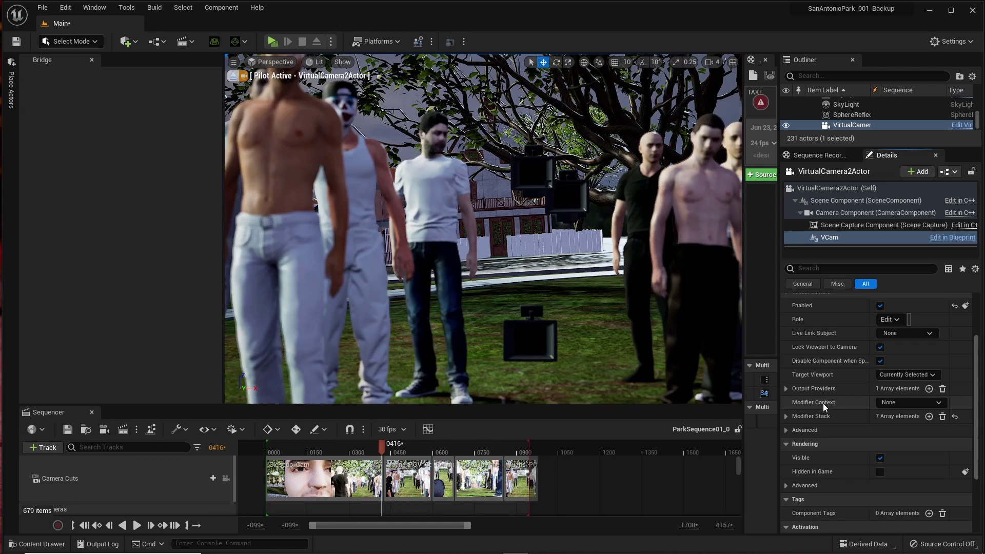
click(786, 388)
click(795, 403)
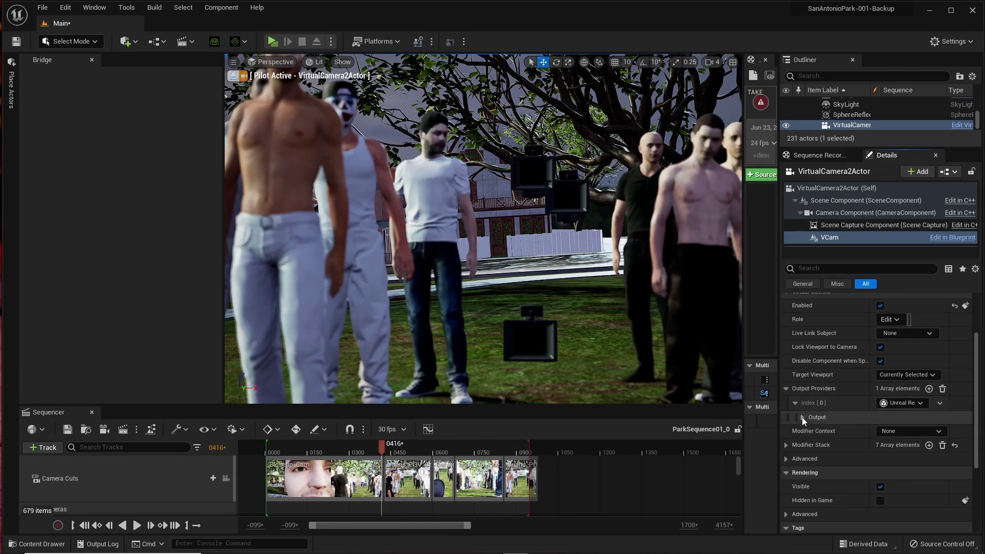
click(802, 417)
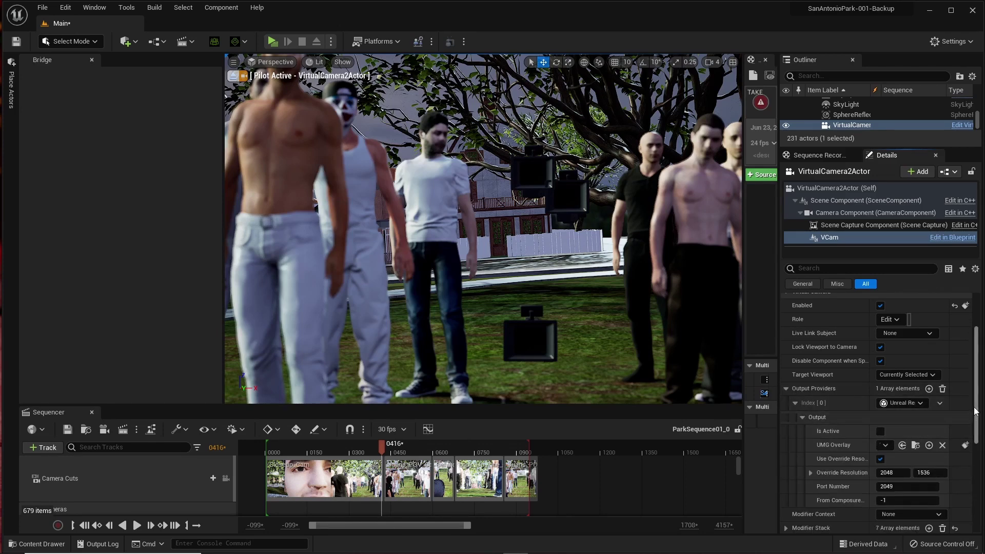
scroll(918, 426, down, 2)
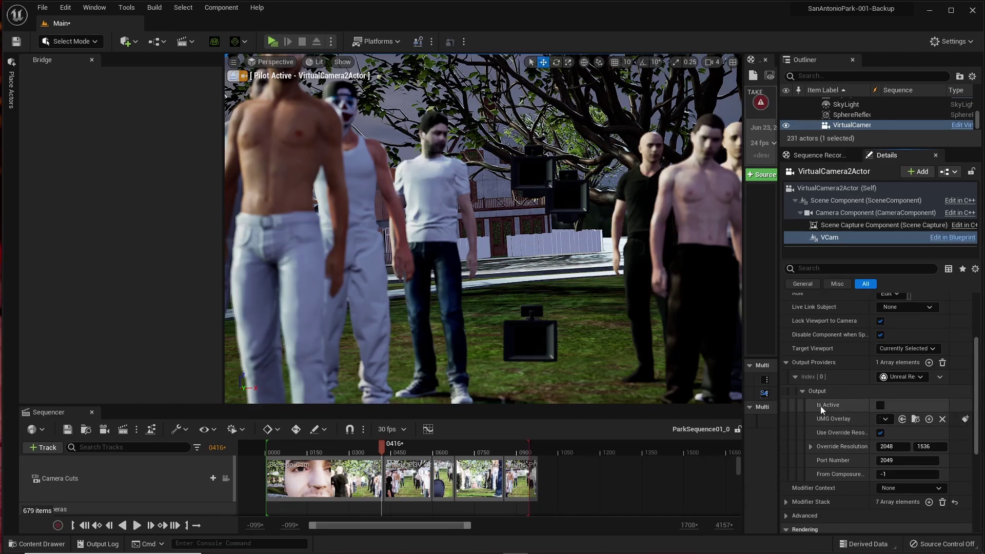
Step: Tick Is Active on the VCam output and scroll Details back to the top
click(880, 406)
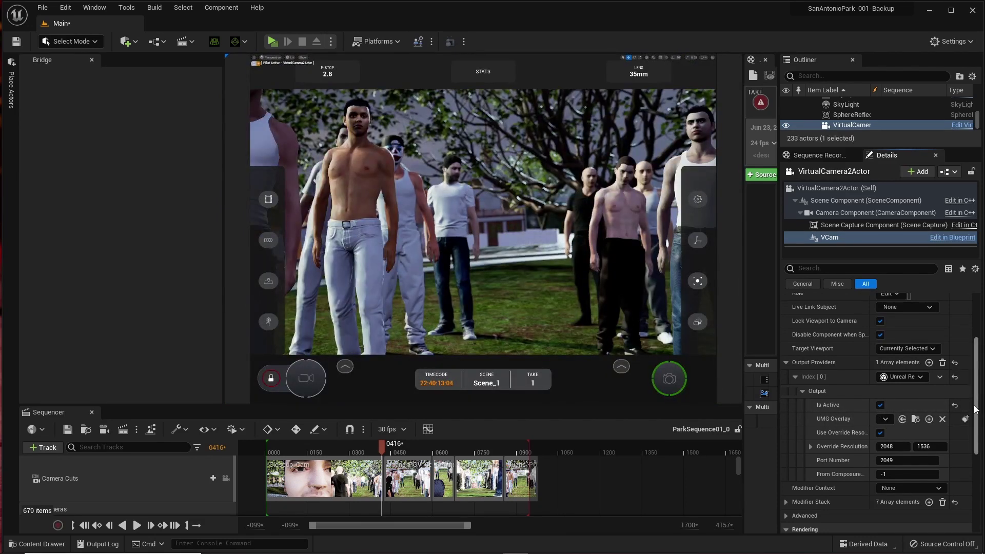
drag(975, 409, 982, 351)
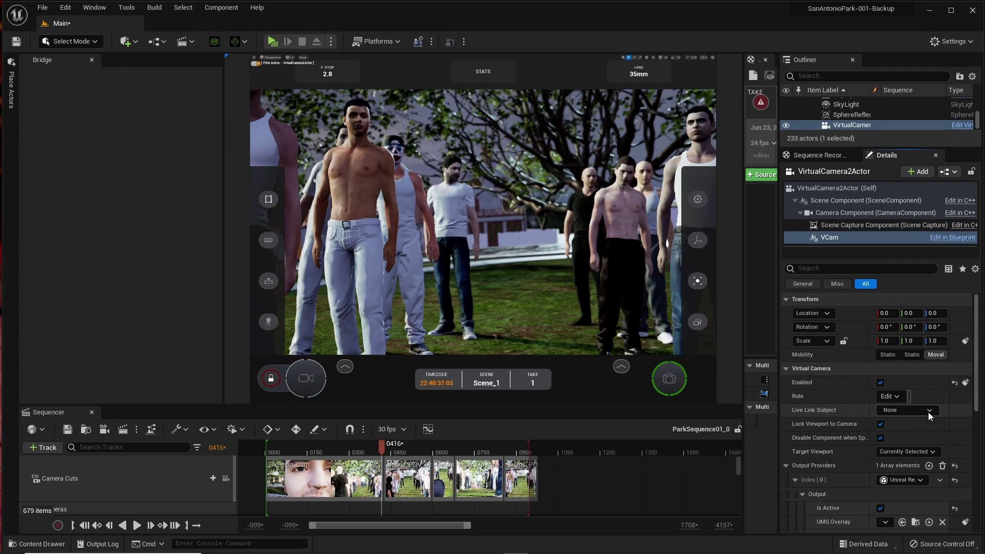
Step: Open the Live Link window and add a Message Bus Live Link VCAM source from the iPhone
click(153, 10)
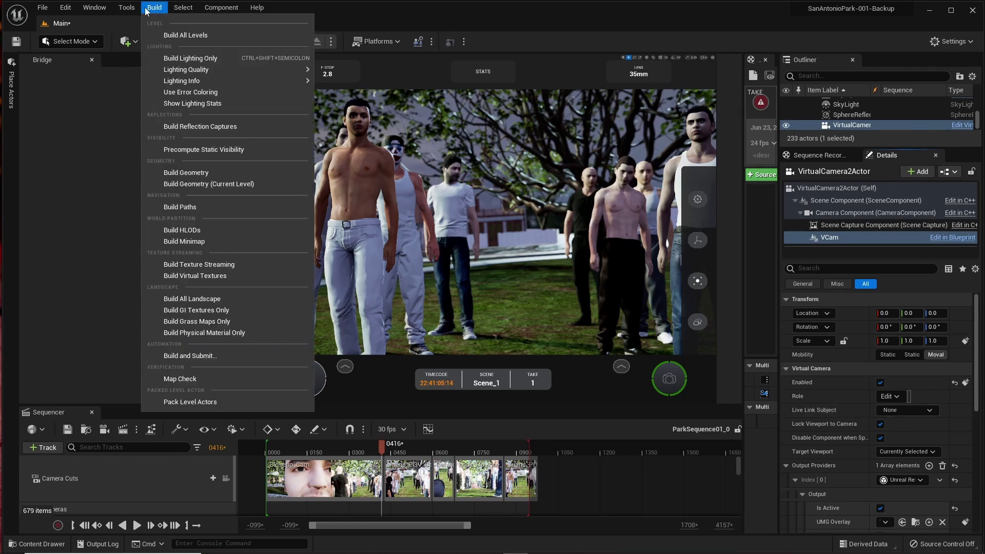
mouse_move(132, 11)
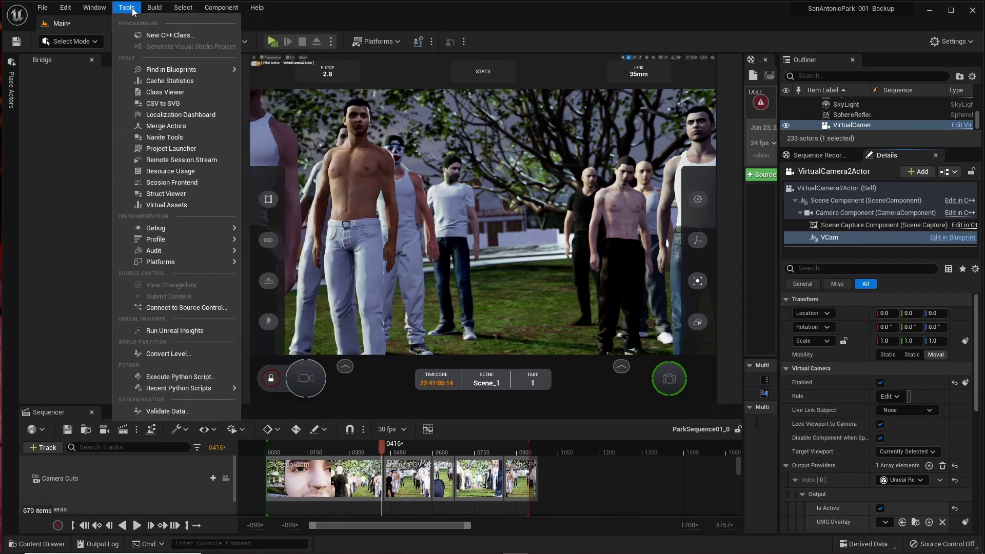
mouse_move(94, 7)
mouse_move(213, 82)
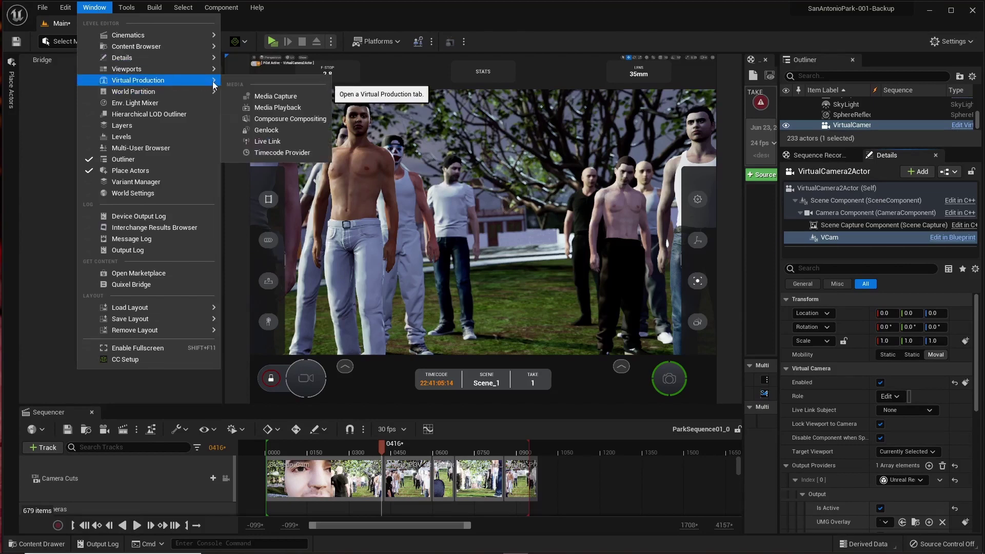
click(300, 141)
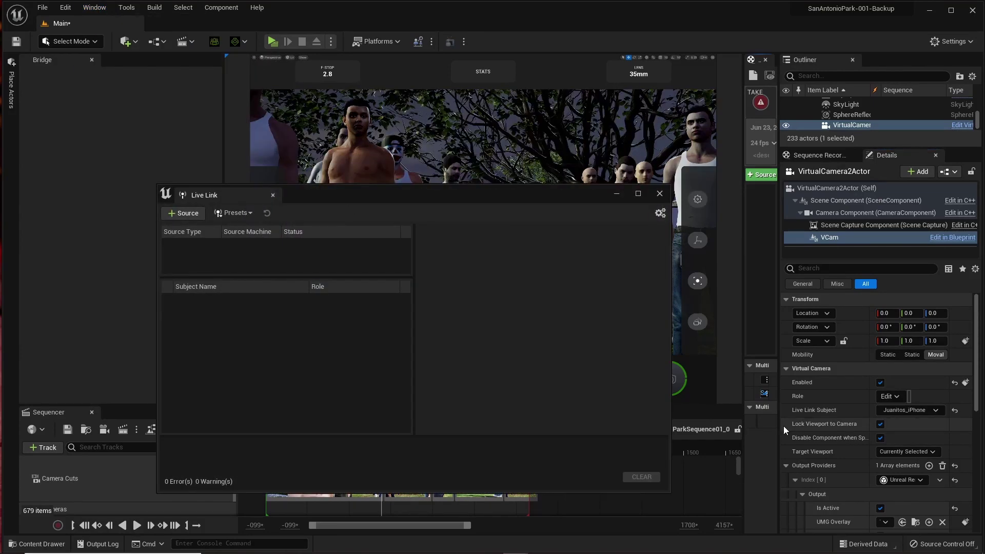
click(195, 212)
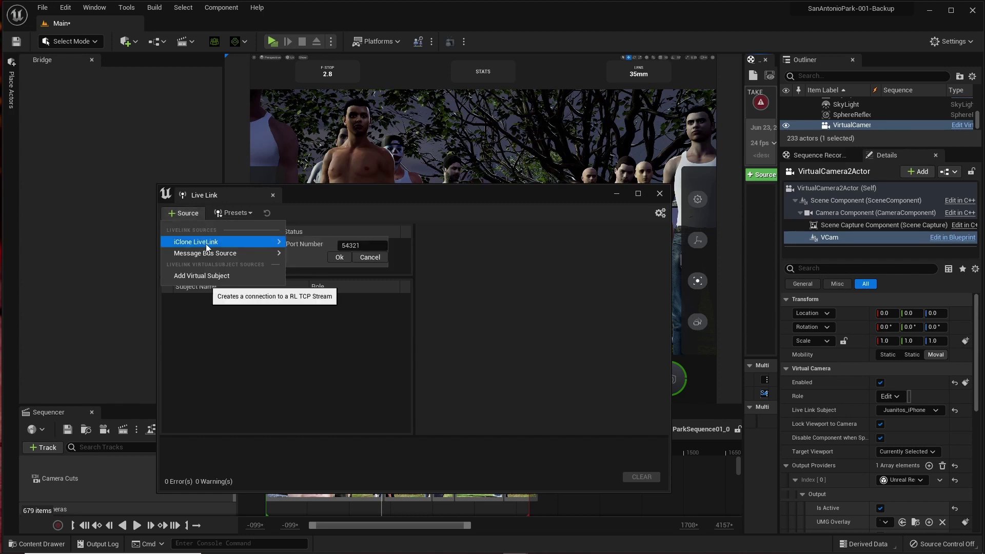
mouse_move(231, 252)
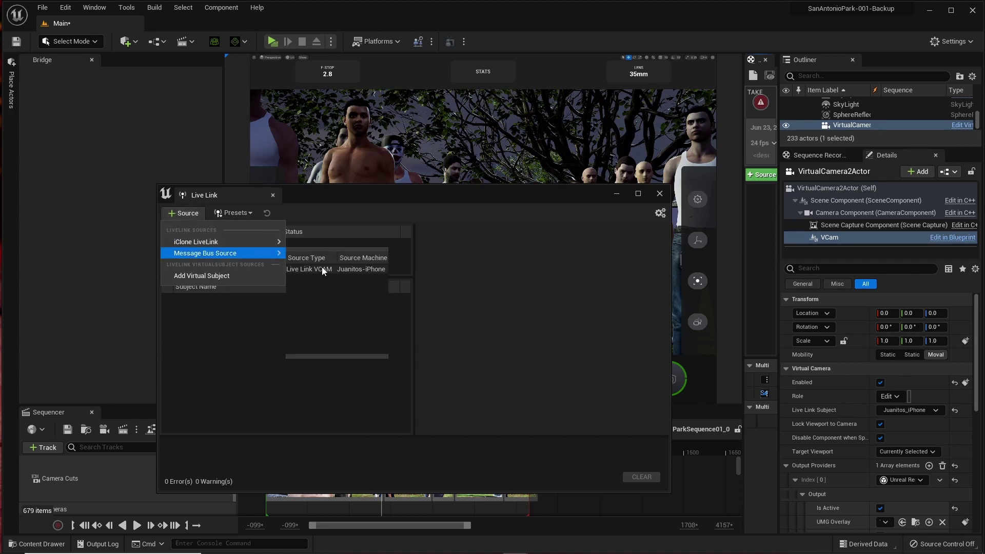
click(337, 270)
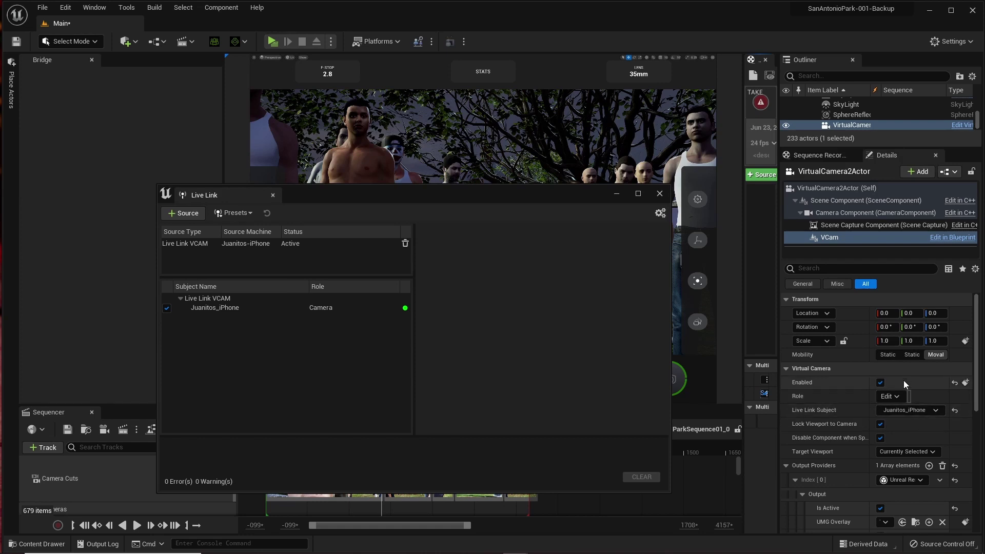
Step: Set the VCam's Live Link Subject to the iPhone camera and minimize Live Link
click(939, 410)
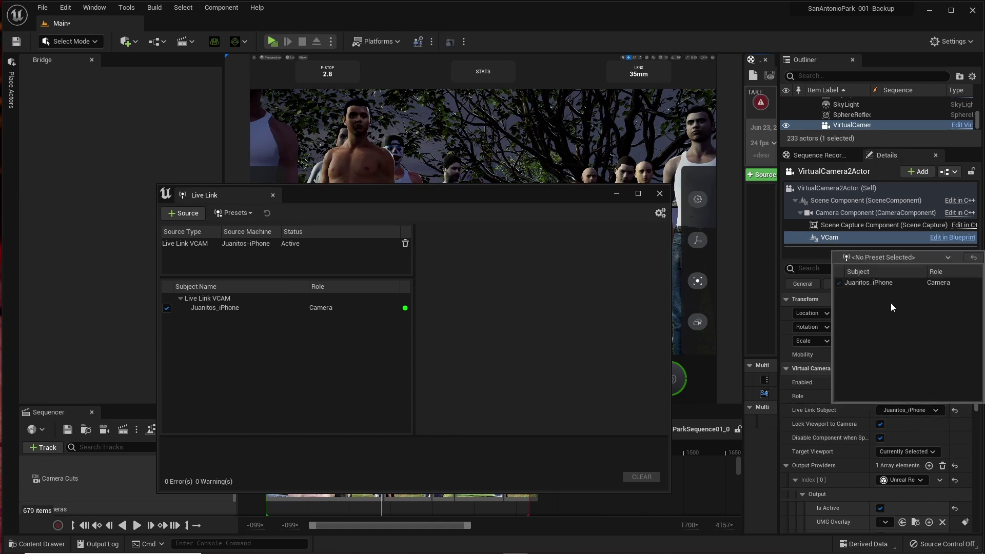
click(885, 284)
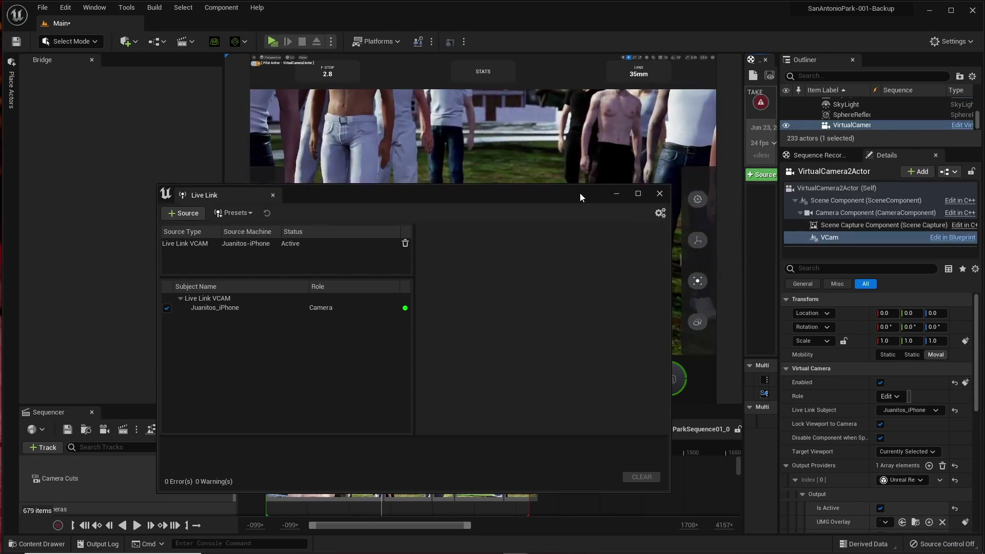
click(617, 193)
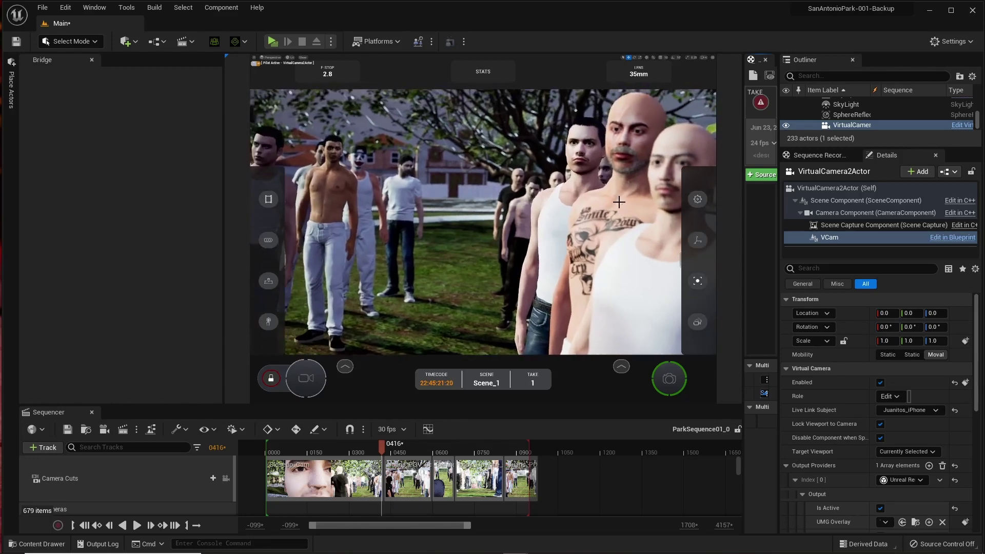
Step: Jump ParkSequence01_0 to frame 0411 and select the Camera Cuts track
click(381, 457)
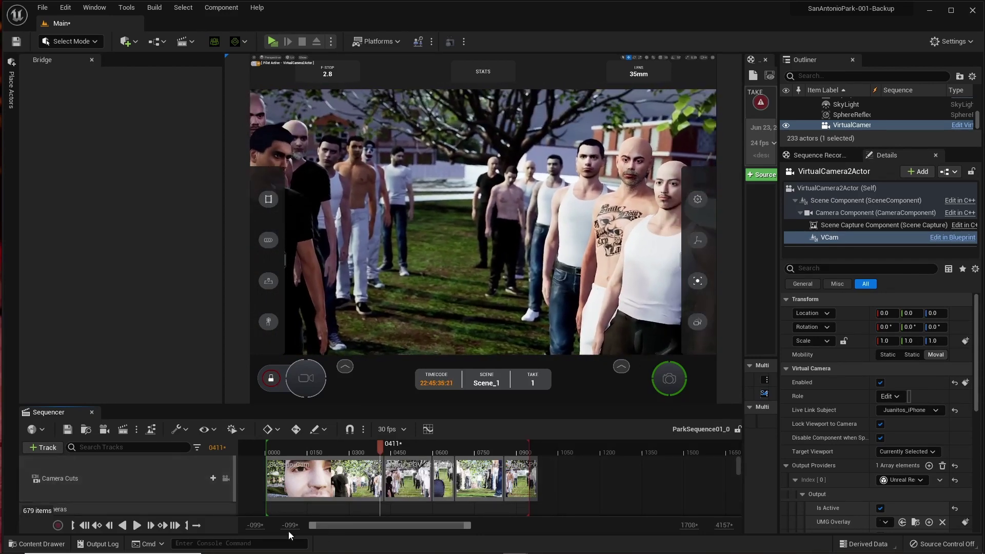
click(164, 478)
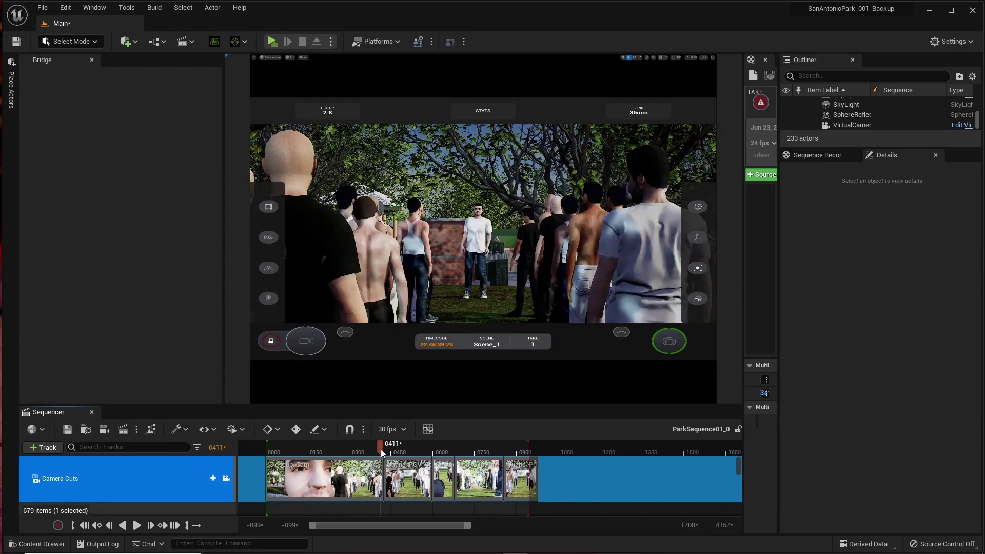
Step: Scrub the sequence, unlock the viewport from Camera Cuts, and start playback
mouse_move(381, 452)
mouse_down()
mouse_move(408, 453)
mouse_move(398, 452)
mouse_up()
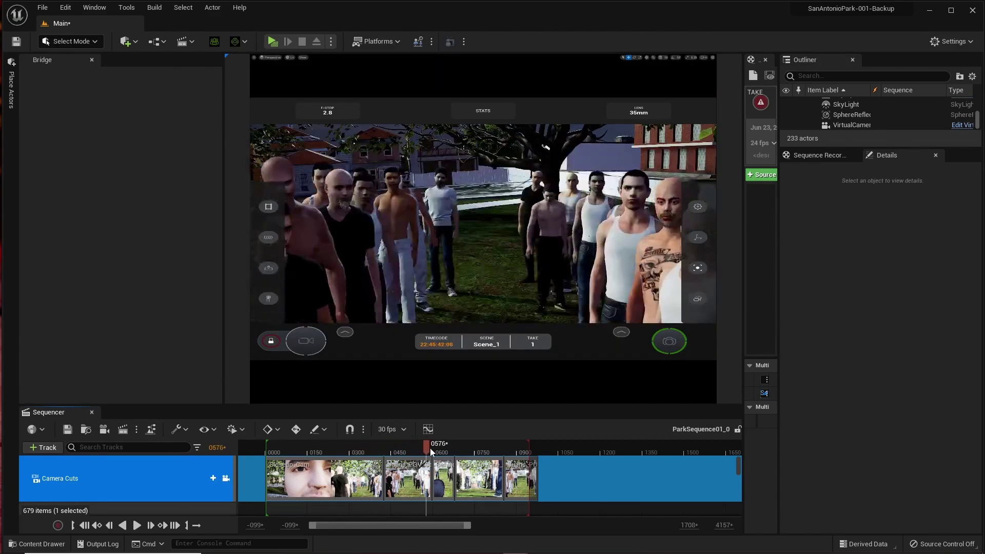
click(226, 479)
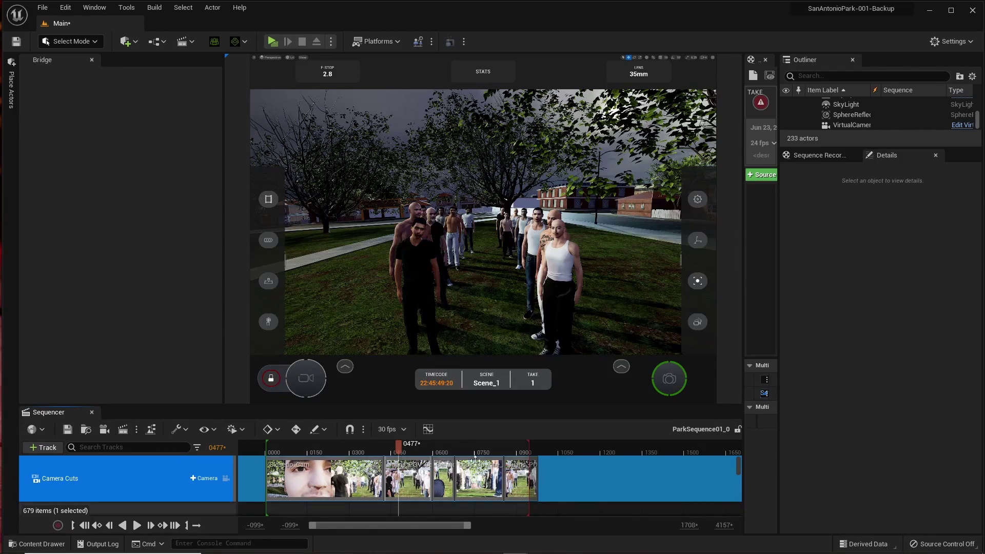
key(space)
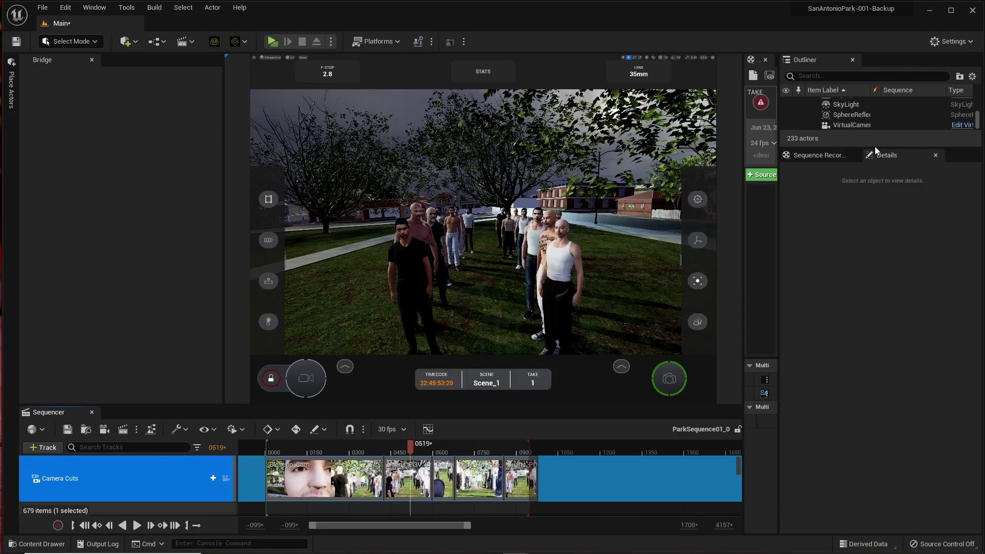
Step: Enlarge the Outliner and select the VirtualCamera actor to bring up the Sequence Recorder
drag(875, 149, 874, 304)
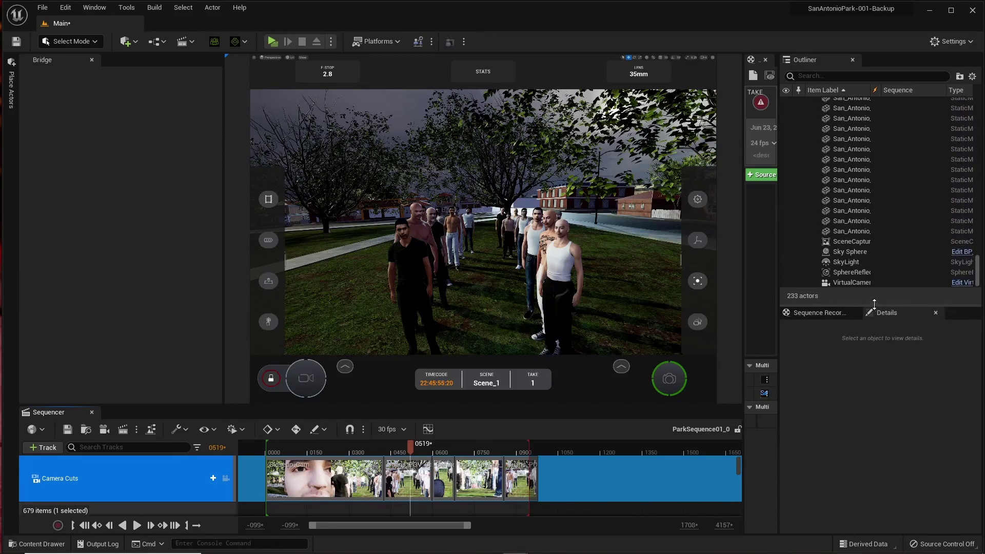
click(851, 282)
click(819, 313)
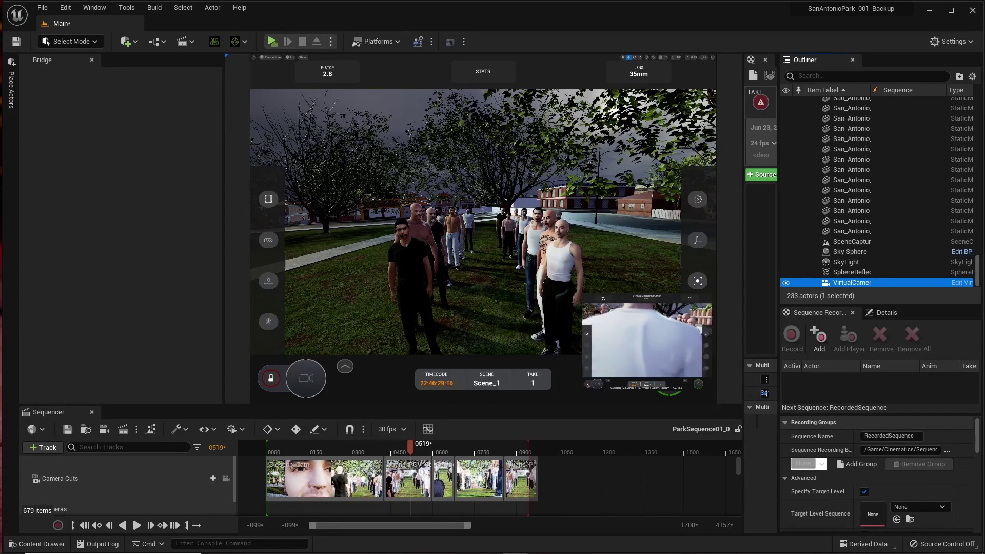
click(133, 44)
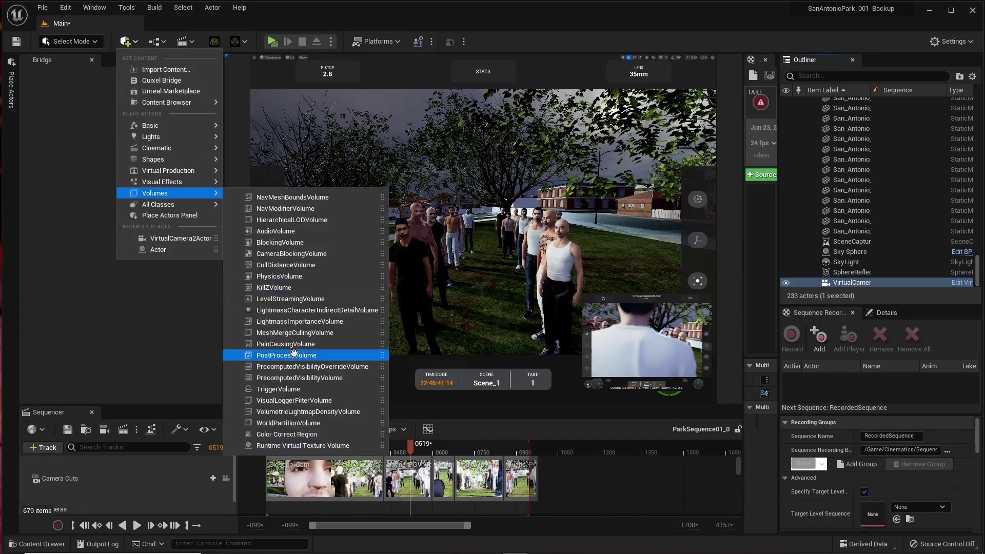
click(511, 401)
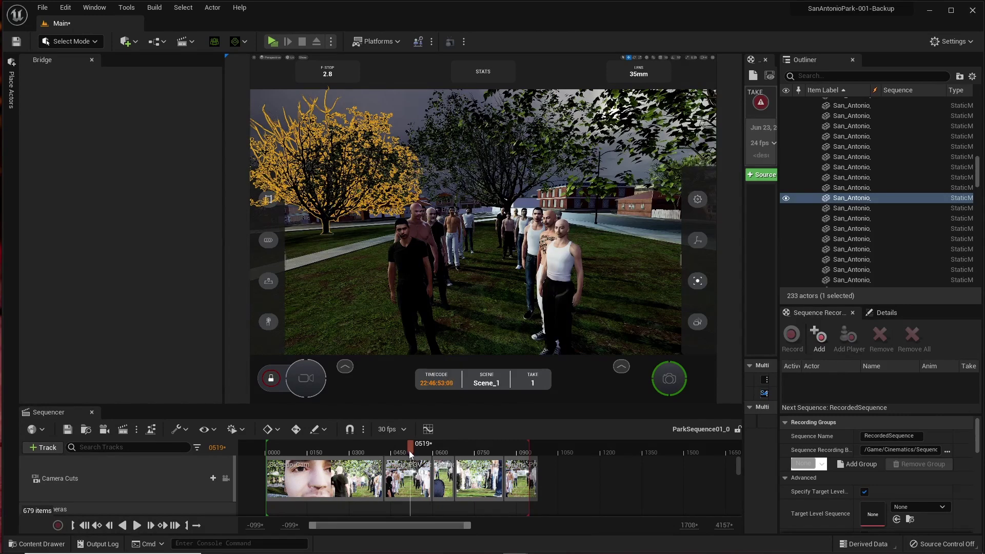
drag(411, 453, 394, 454)
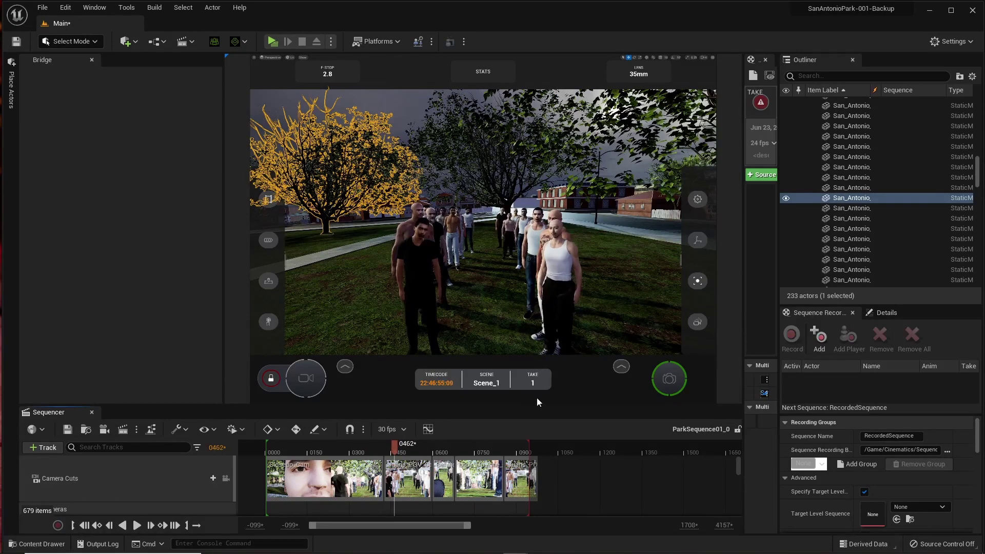
scroll(851, 257, down, 3)
Step: Select the VirtualCamera actor in the Outliner
click(841, 284)
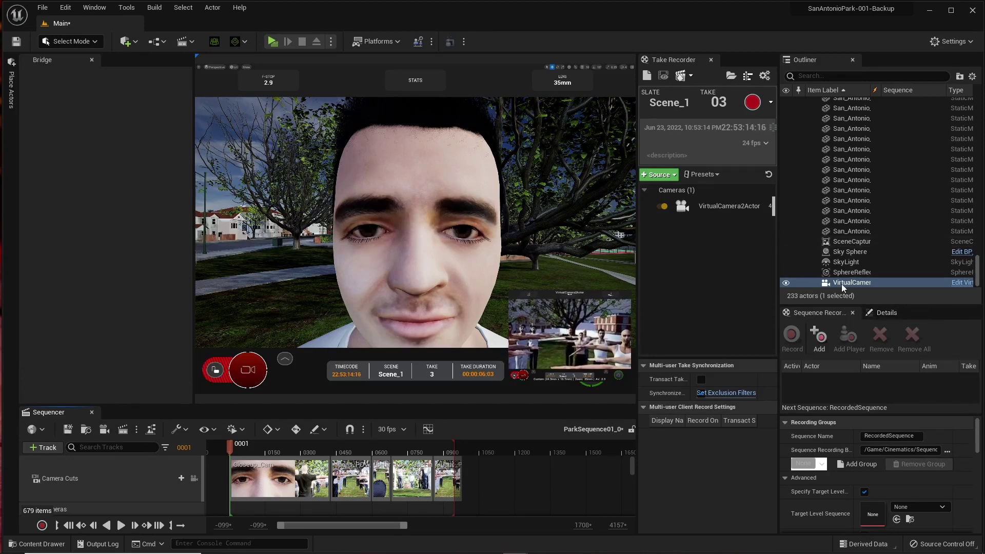
Step: Add VirtualCamera2Actor as a Sequence Recorder source, select its entry, and start recording
click(819, 336)
click(831, 382)
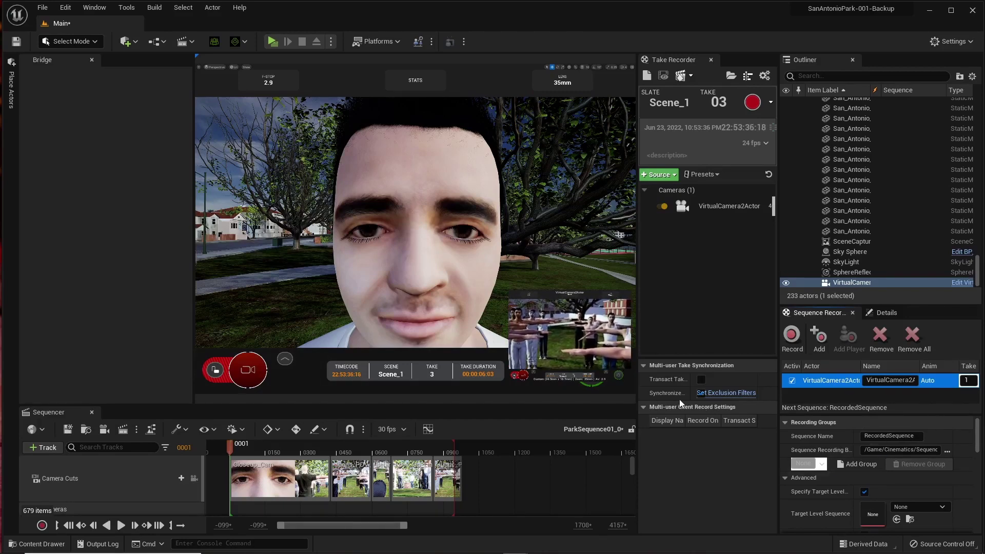
click(794, 340)
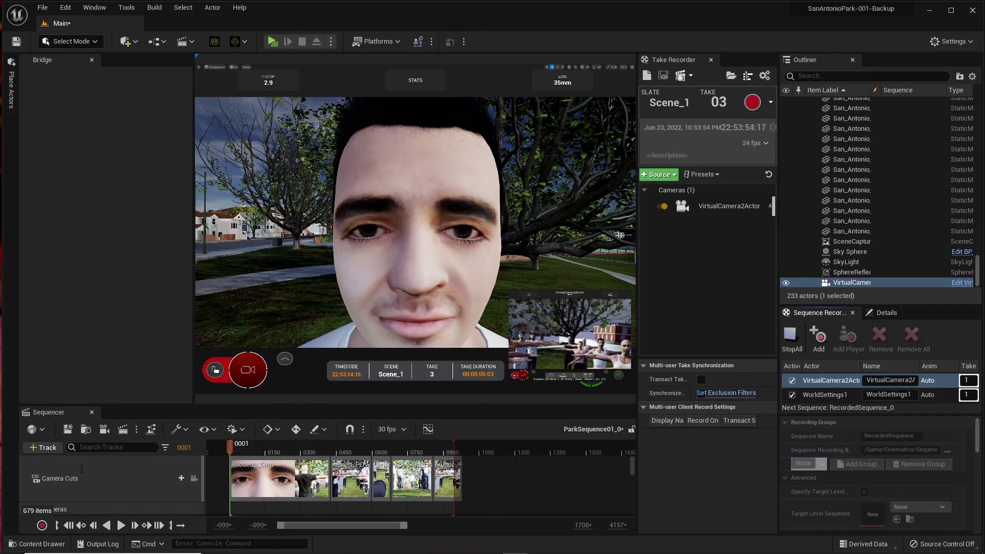
Step: Play ParkSequence01_0 from the start and stop it at frame 0948
click(120, 525)
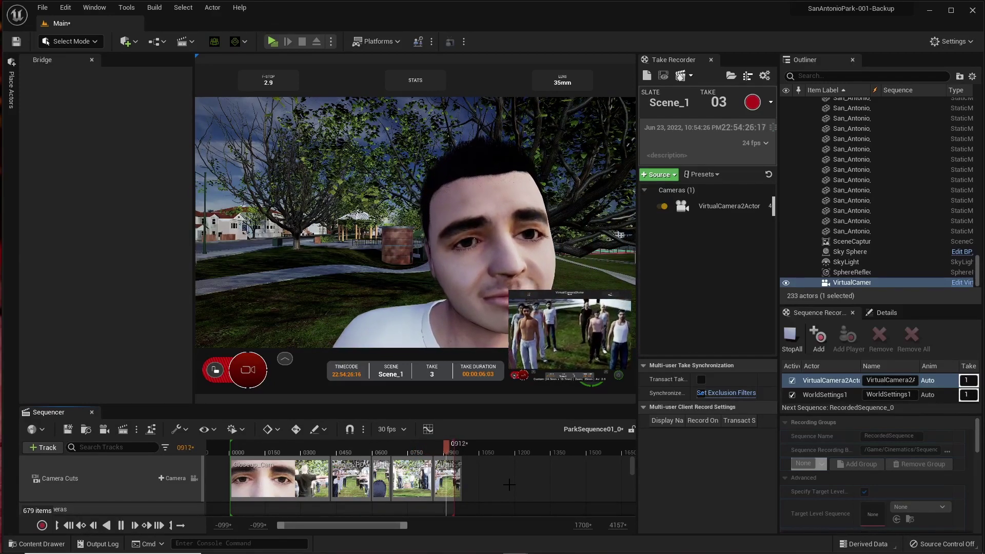
key(space)
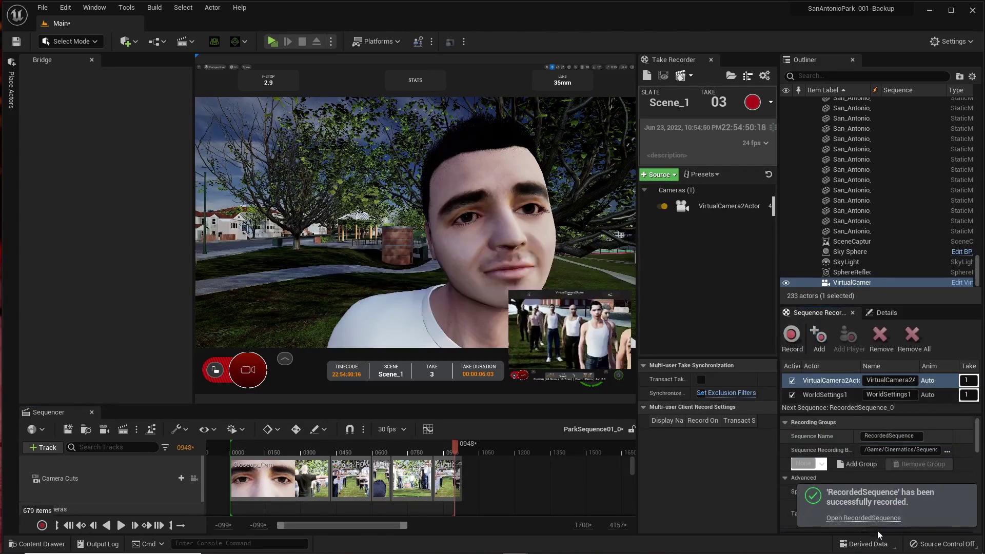
Step: Open the newly recorded RecordedSequence from the notification link
click(868, 522)
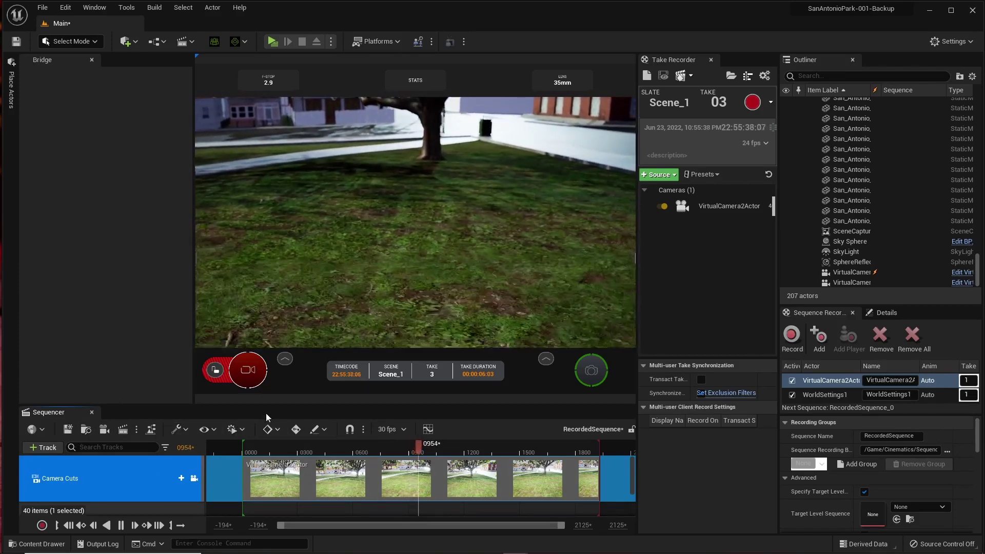
Step: Stop playback and copy the VirtualCamera2Actor track from the Cameras folder
click(120, 525)
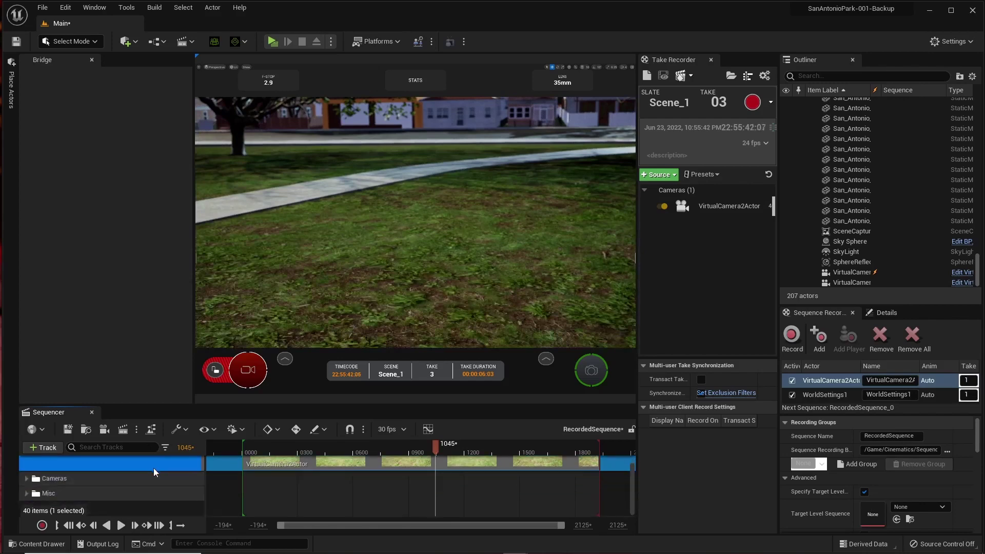
click(27, 478)
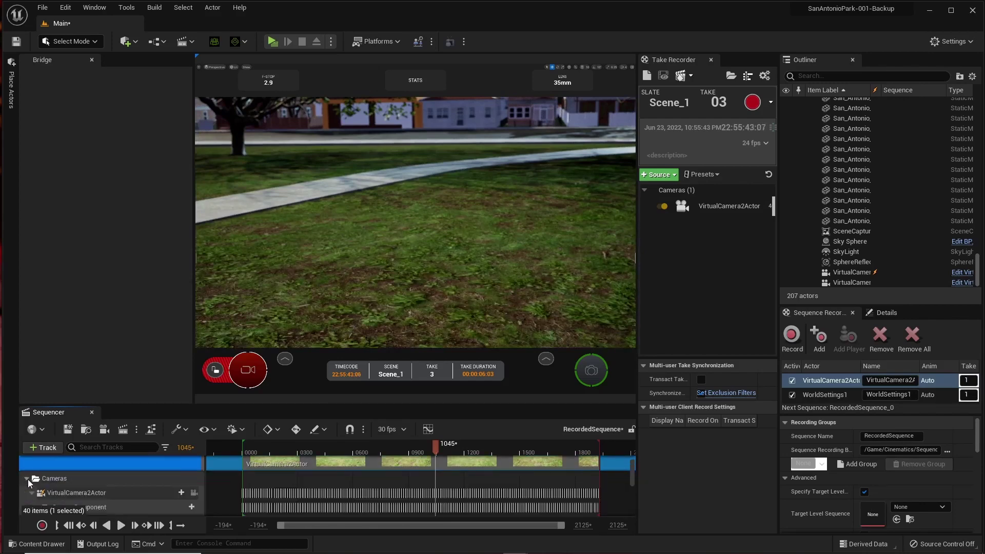
click(110, 491)
scroll(143, 487, down, 2)
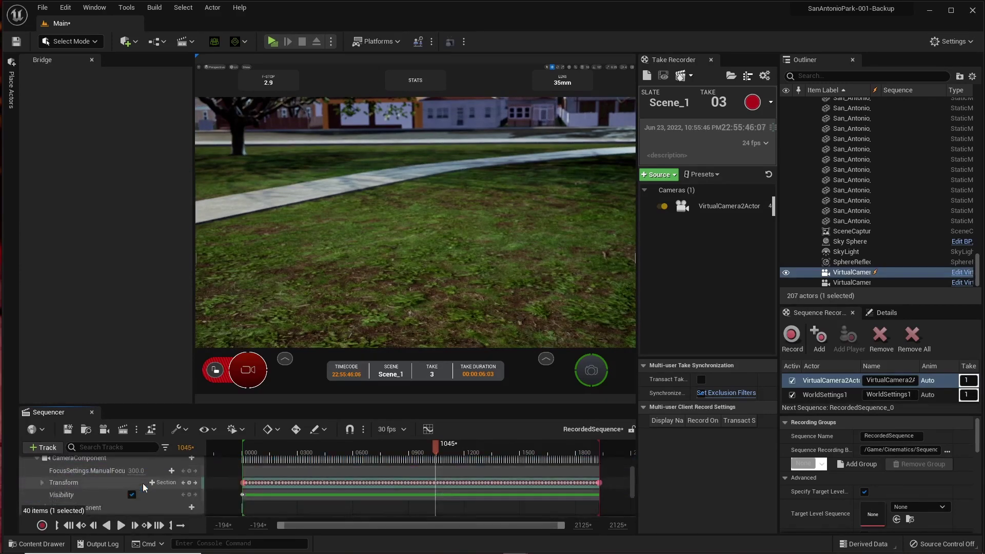
scroll(143, 483, up, 2)
click(32, 478)
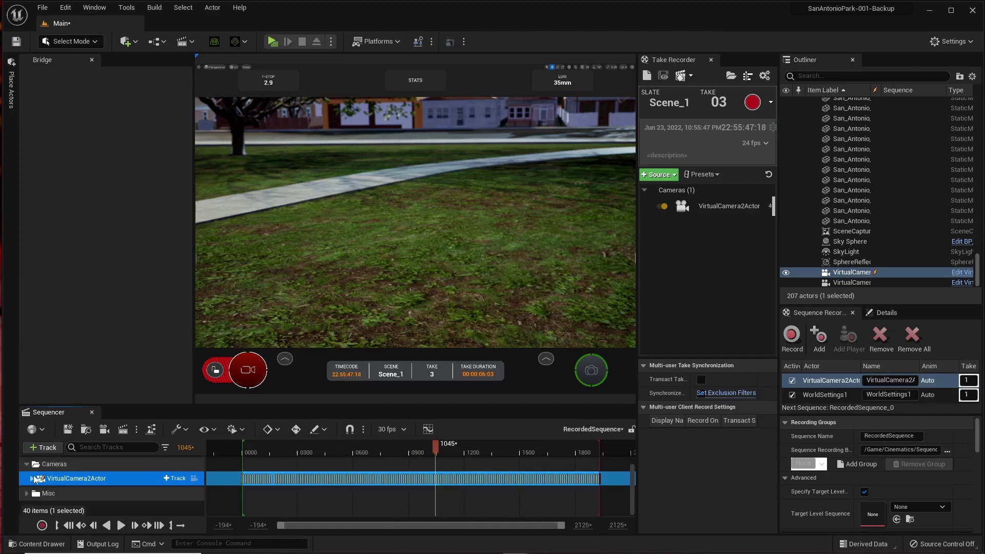
right_click(85, 478)
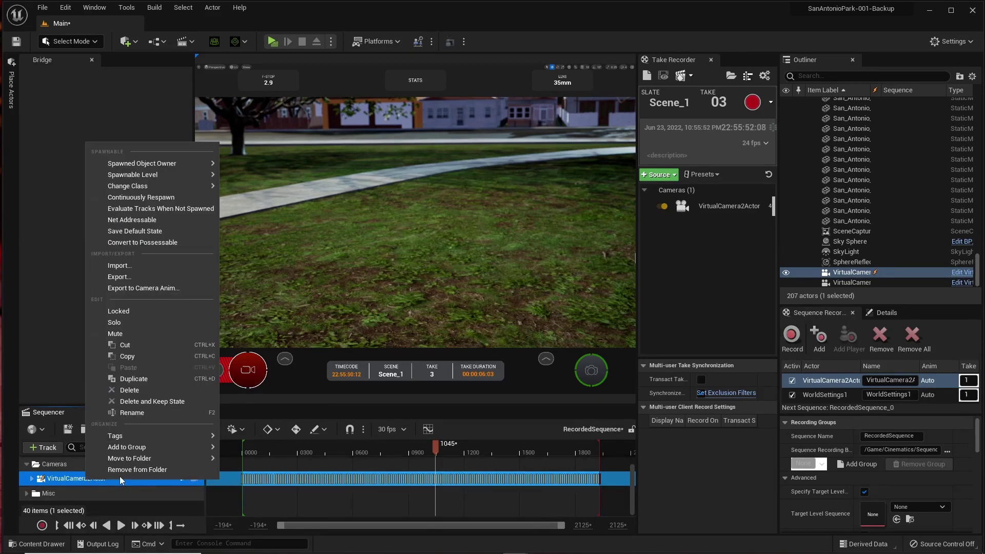
click(170, 359)
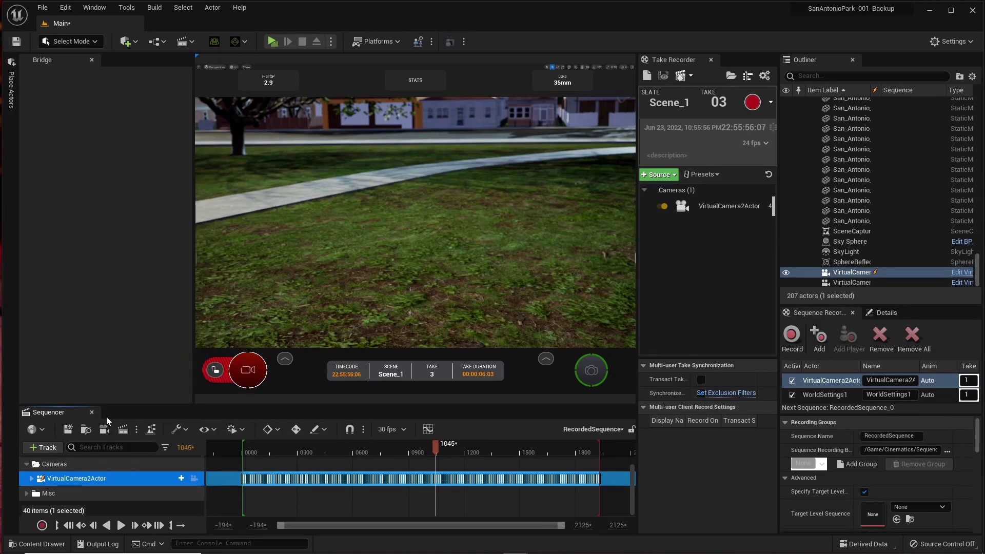
Step: Save and close RecordedSequence, then browse the ParkSequence01 folder
click(67, 429)
click(92, 412)
click(37, 544)
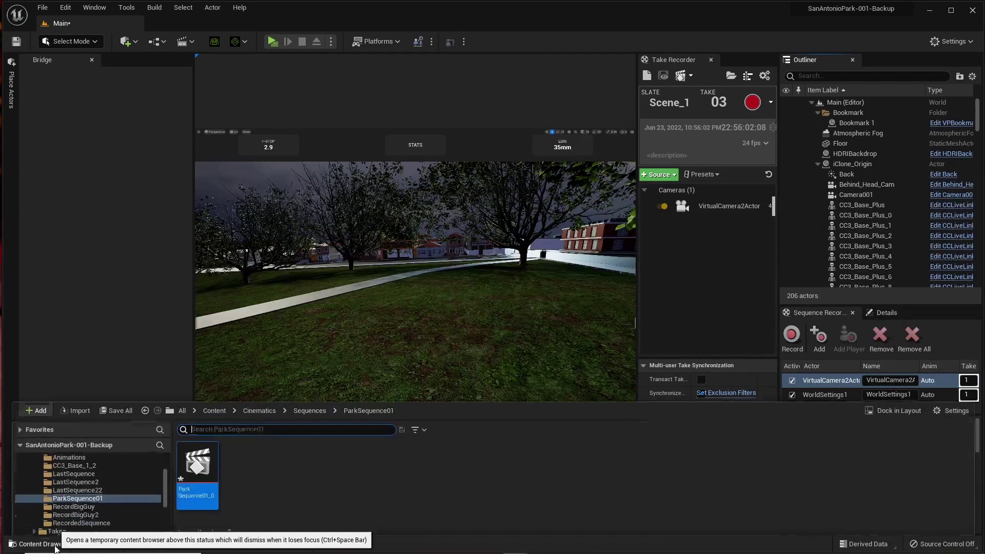
Step: Open ParkSequence01_0 and paste the copied VirtualCamera2Actor track into its Cameras folder
double_click(197, 461)
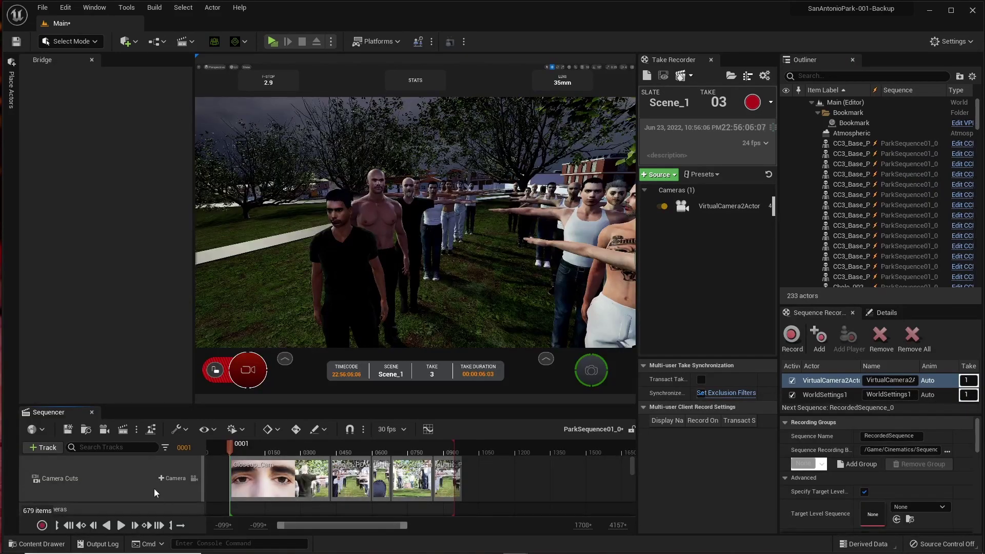
scroll(153, 487, down, 2)
click(127, 462)
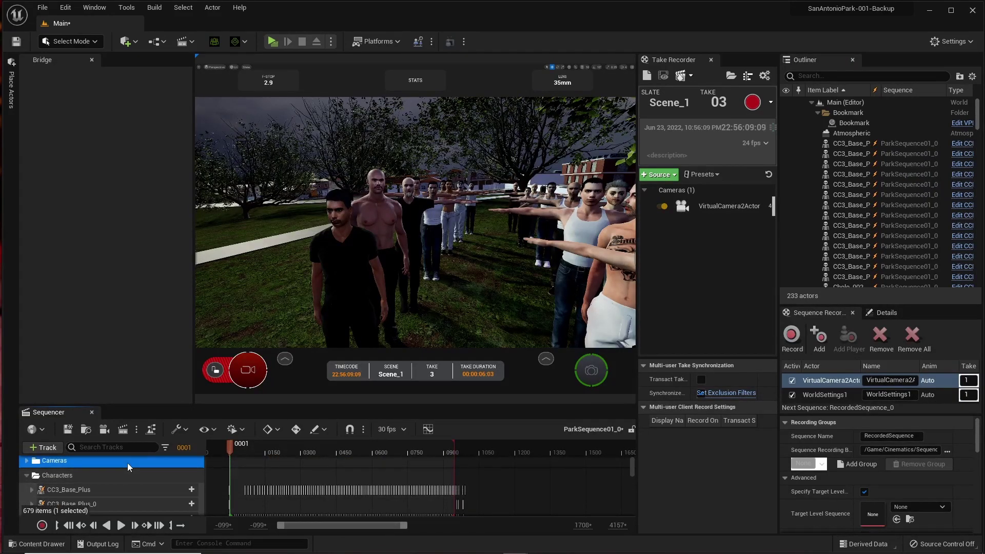
right_click(127, 463)
click(181, 349)
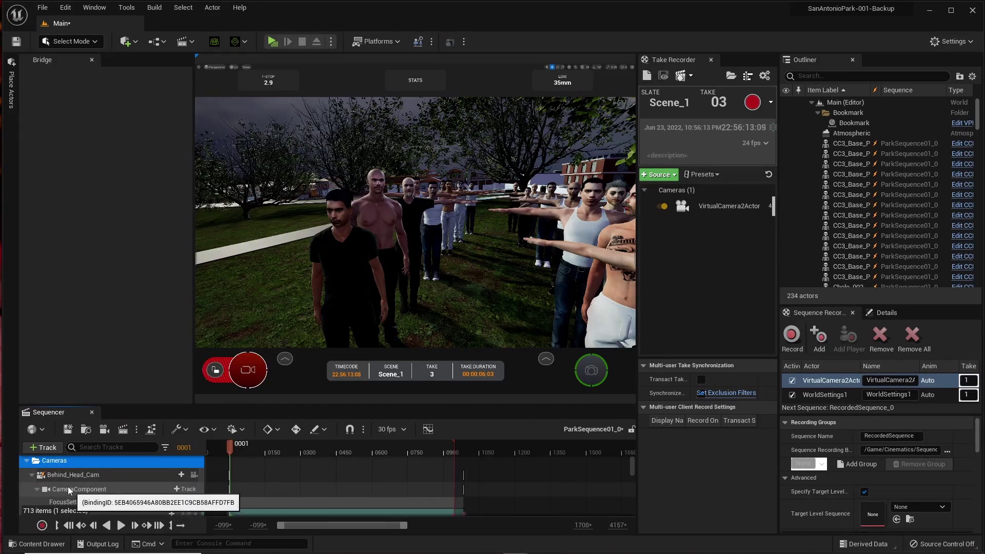
Step: Enlarge the Sequencer, filter tracks to 'Virtual', and view through VirtualCamera2Actor
scroll(56, 480, down, 2)
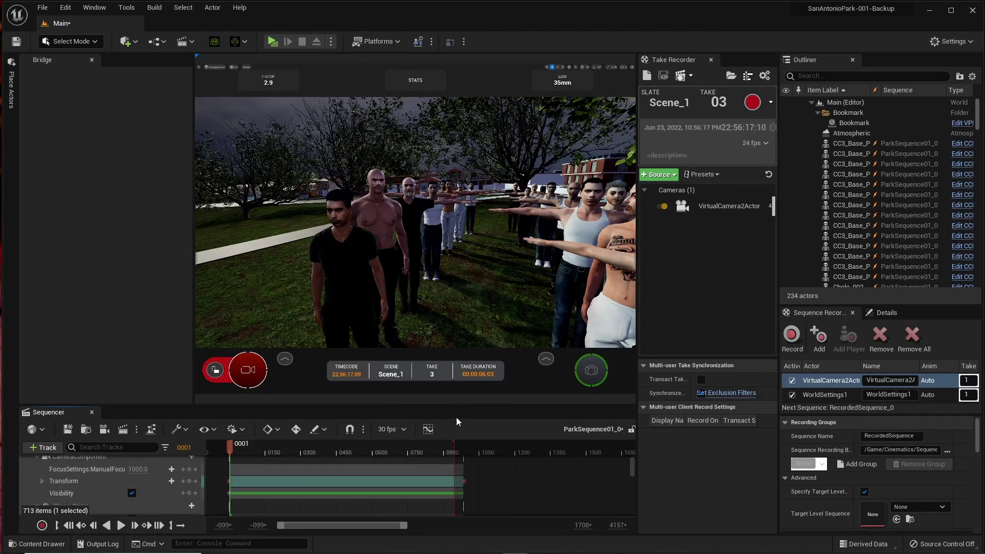
drag(463, 400, 464, 263)
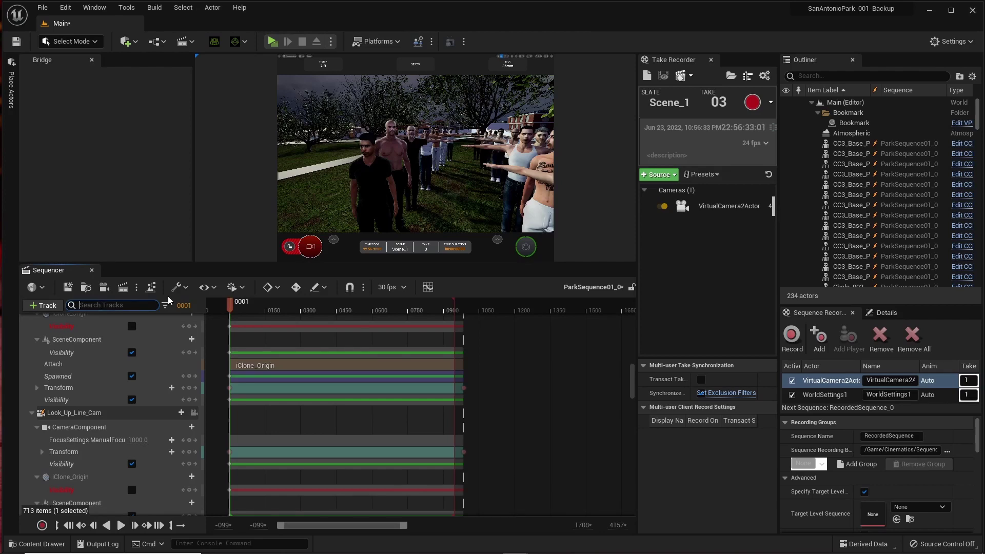
text(Virt)
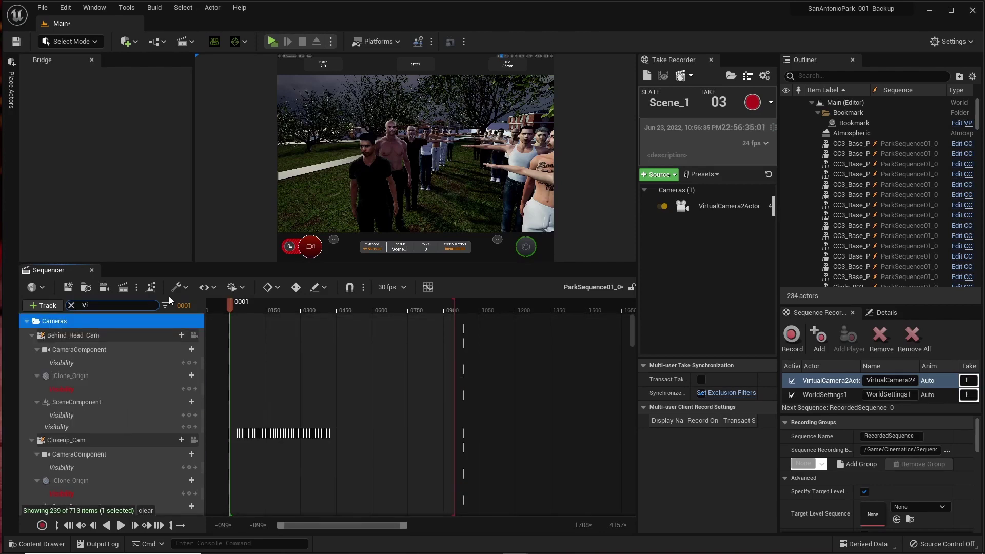
text(ual)
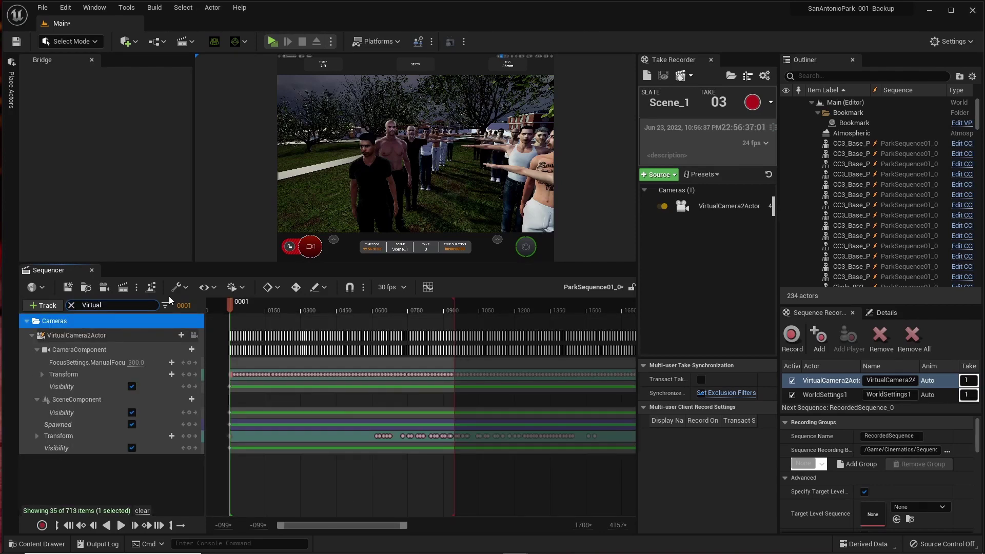
click(92, 339)
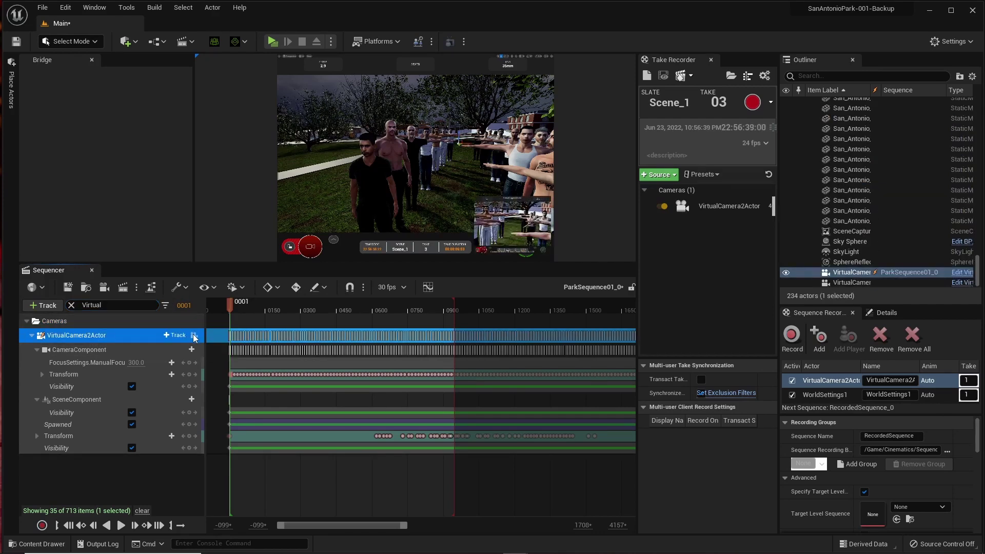
Step: Scrub into the take through the VirtualCamera2Actor view, then play it backward and forward
click(194, 336)
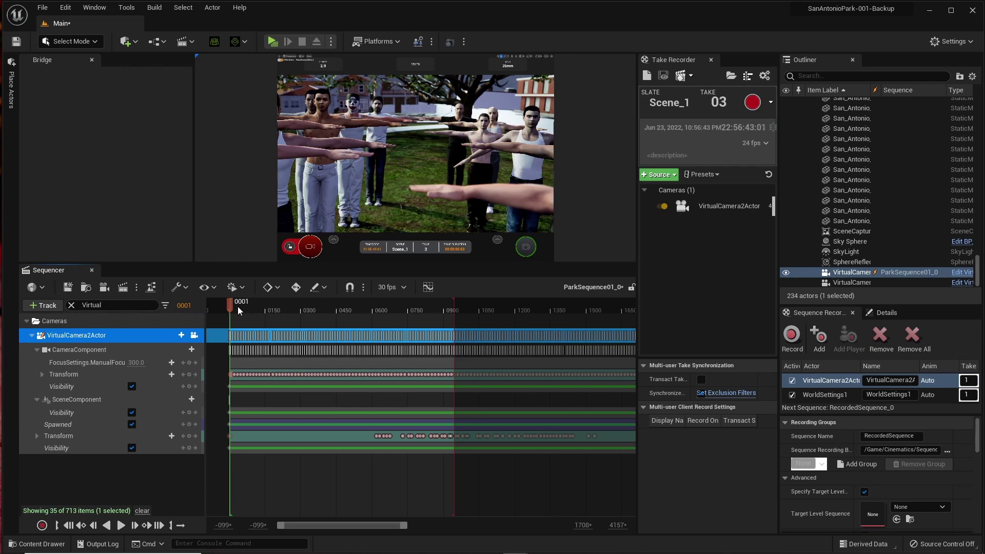
drag(233, 304, 271, 305)
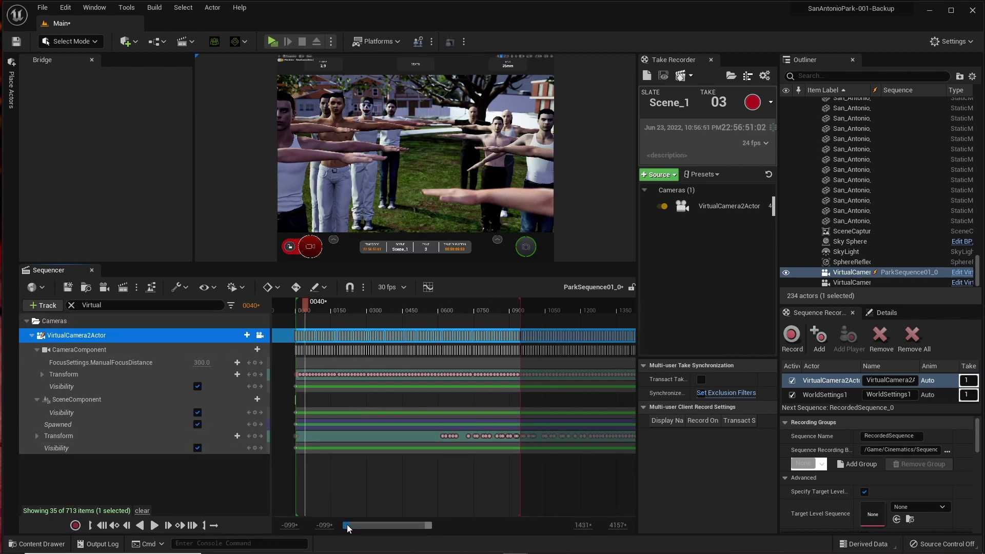
drag(347, 528, 352, 527)
drag(431, 527, 421, 527)
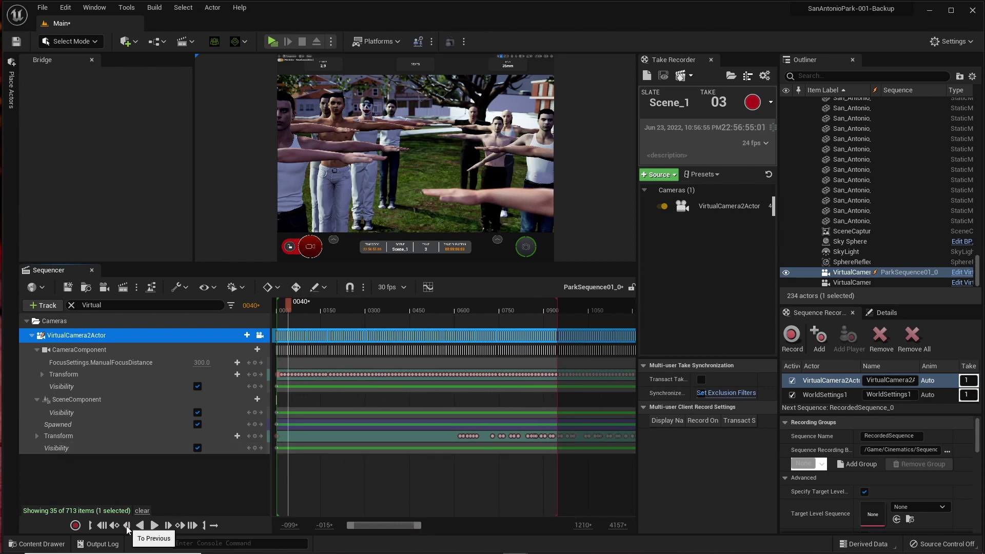
click(140, 525)
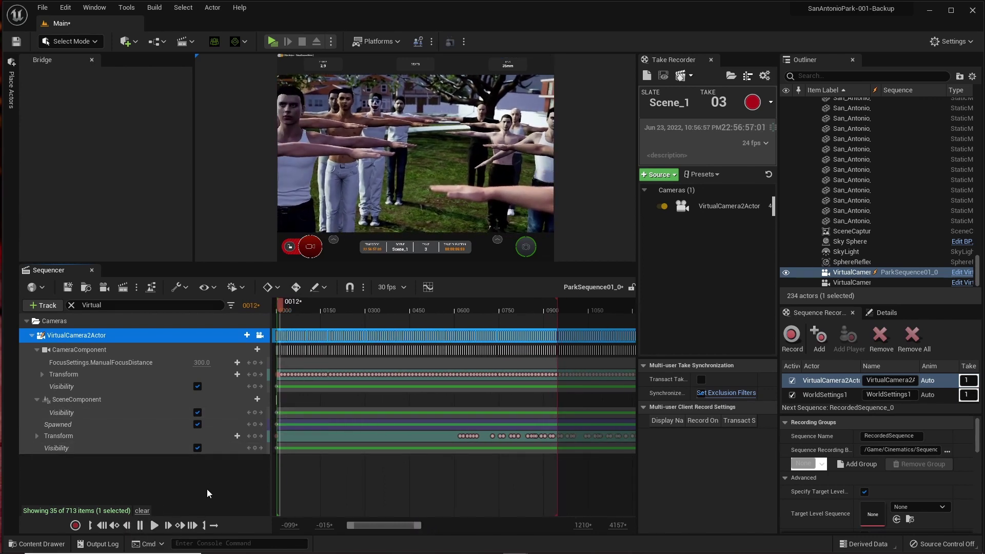
click(161, 525)
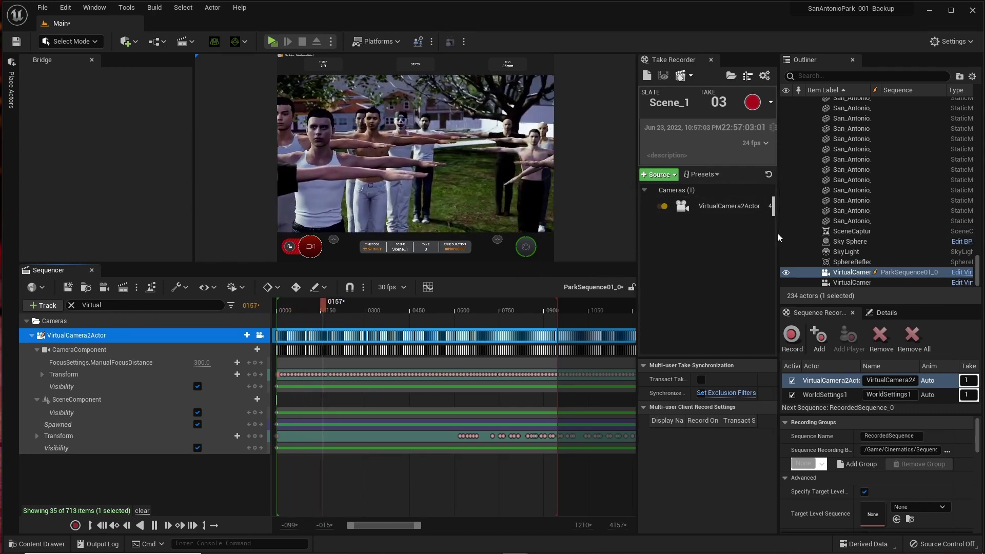
Step: Resize the Take Recorder and Sequencer panels to enlarge the viewport
mouse_move(777, 234)
mouse_down()
mouse_move(902, 233)
mouse_move(852, 234)
mouse_up()
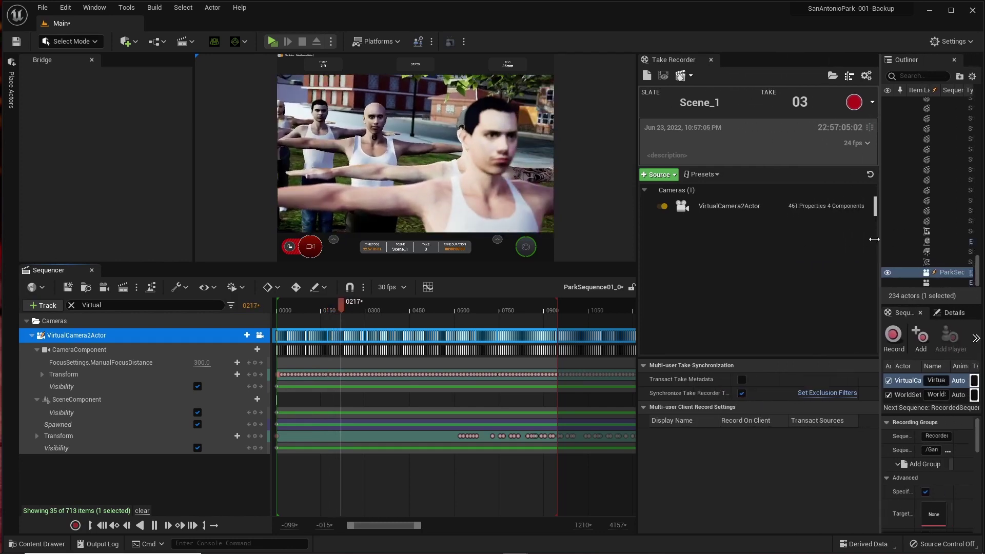
drag(637, 243, 778, 244)
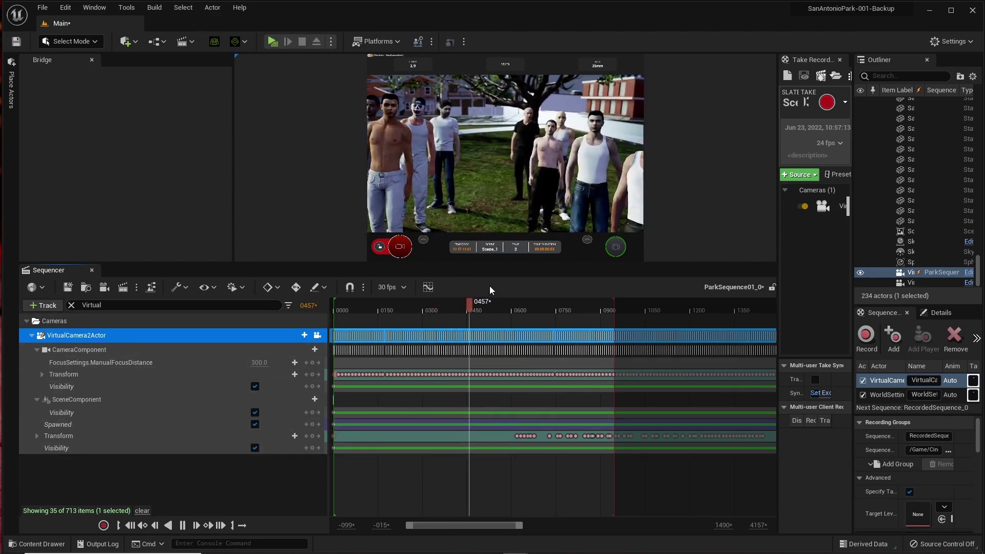
drag(473, 262, 485, 394)
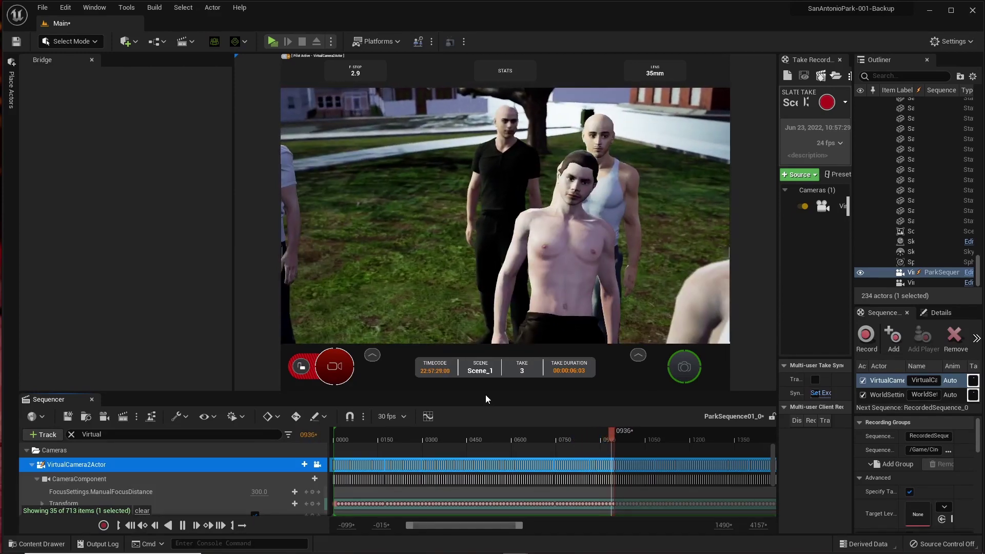
Step: Rewind to the start, play the take to its end, then rewind partway and replay it
key(space)
drag(434, 438, 336, 434)
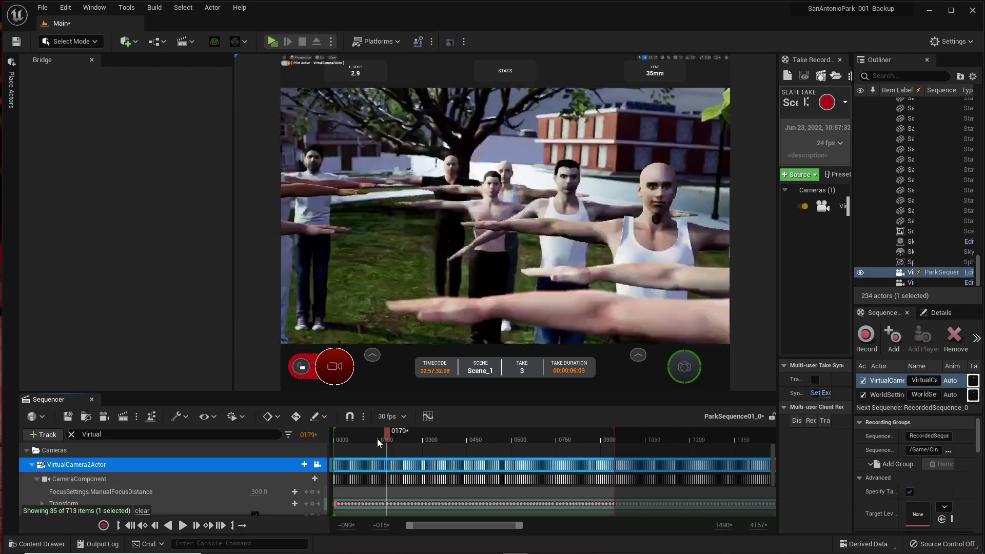
key(space)
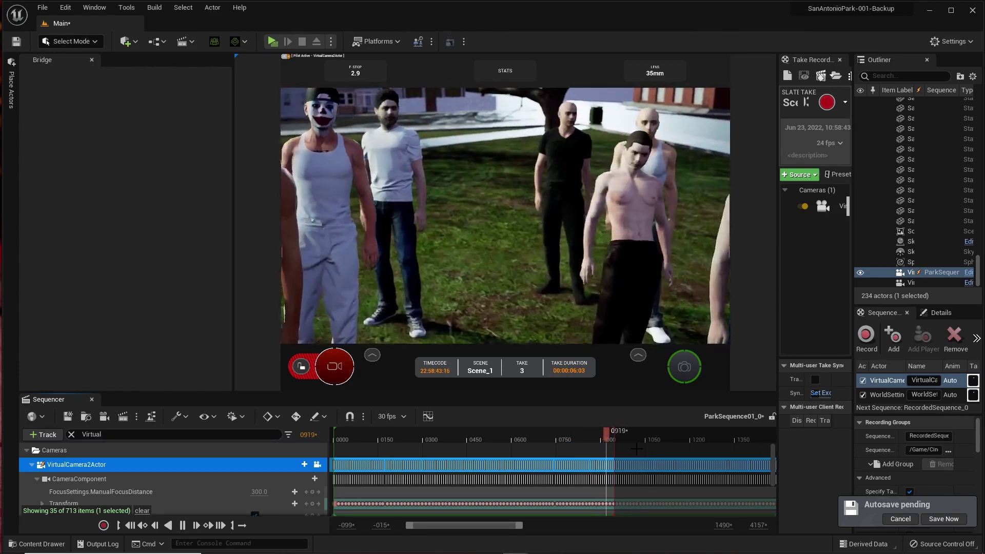
key(space)
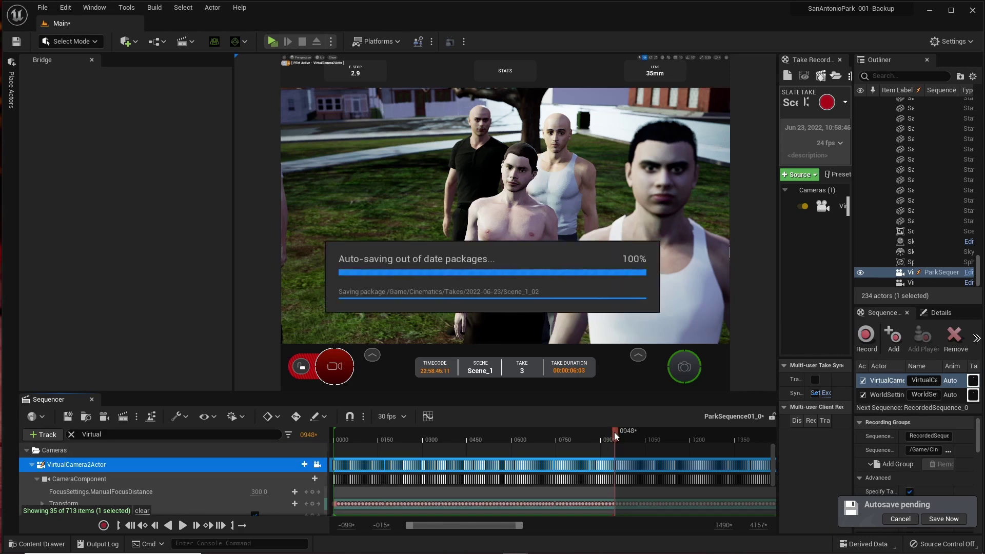
drag(614, 432, 337, 439)
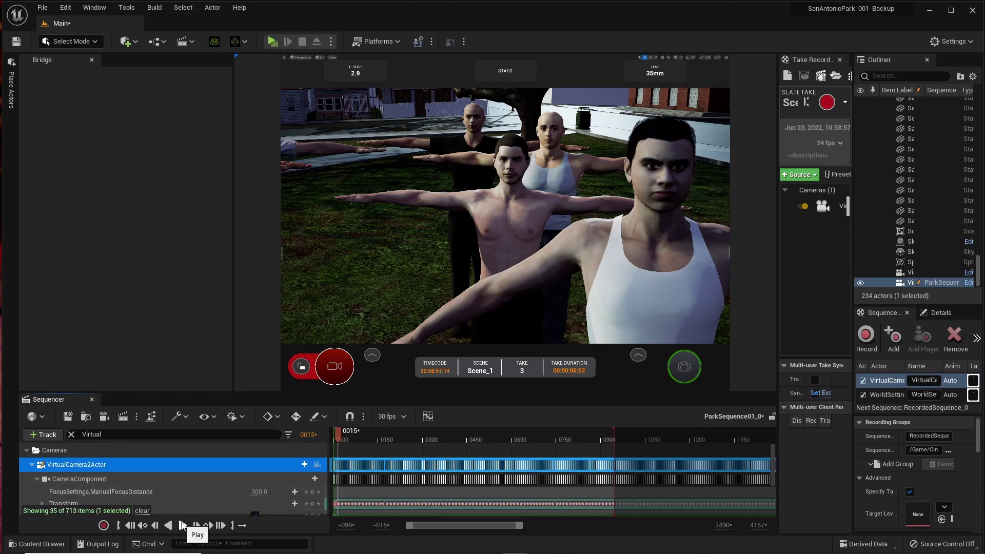
click(182, 525)
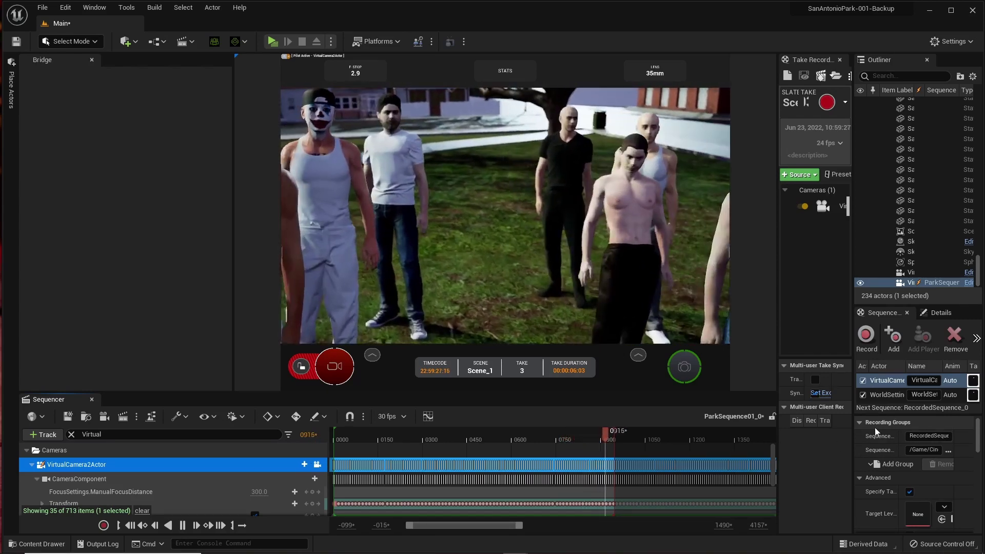
Step: Collapse the Take Recorder panel to widen the Outliner, then scrub the take to frame 373
scroll(931, 466, down, 2)
scroll(931, 467, down, 3)
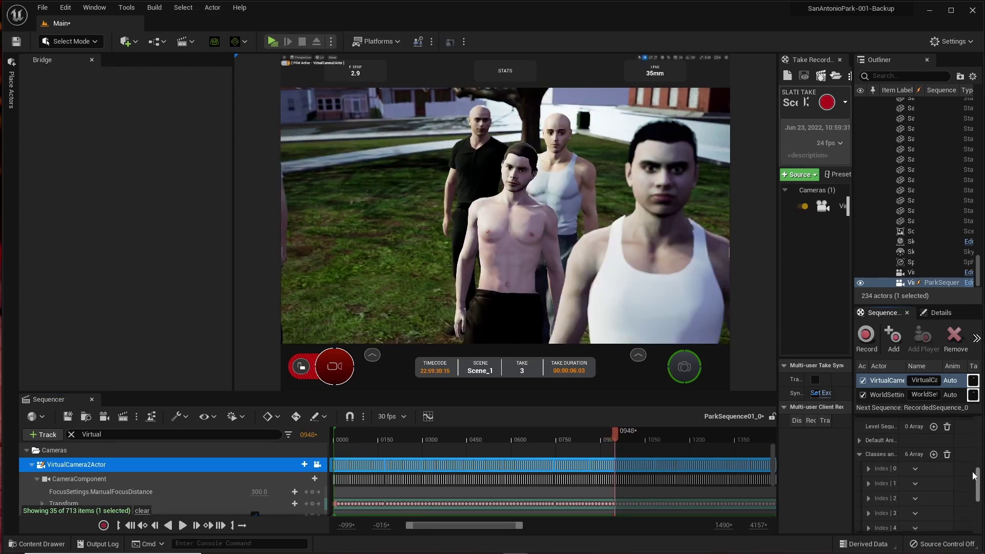
scroll(960, 449, up, 1)
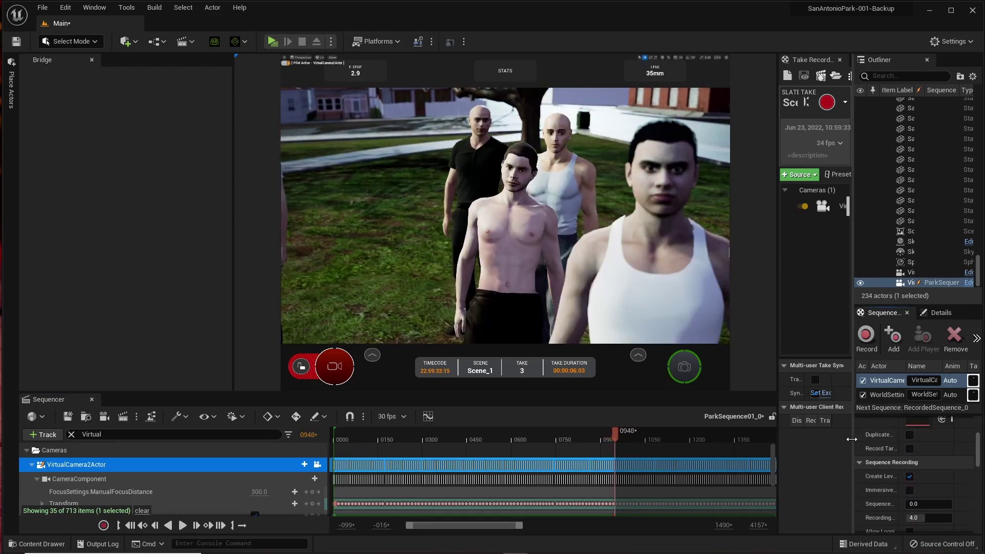
drag(852, 428, 804, 454)
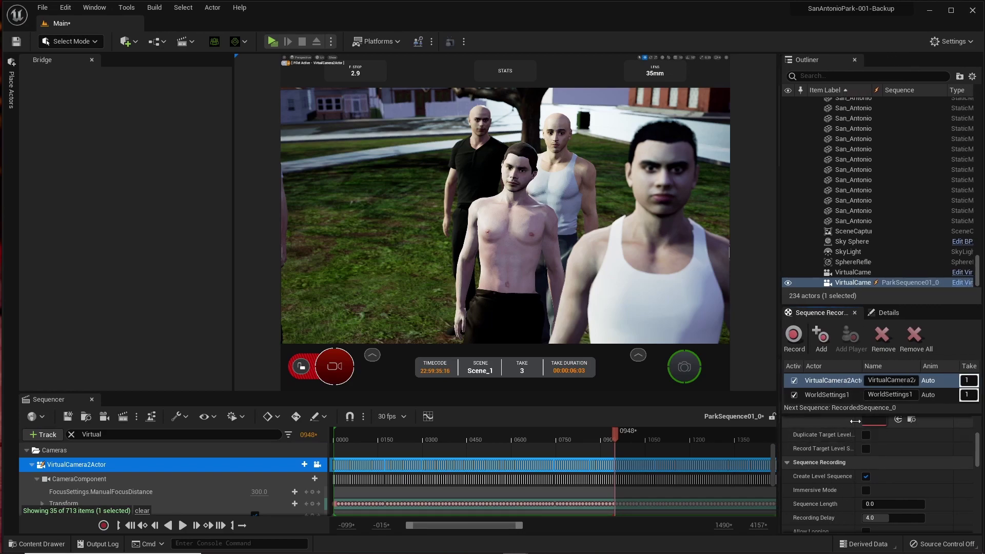
drag(479, 436, 348, 441)
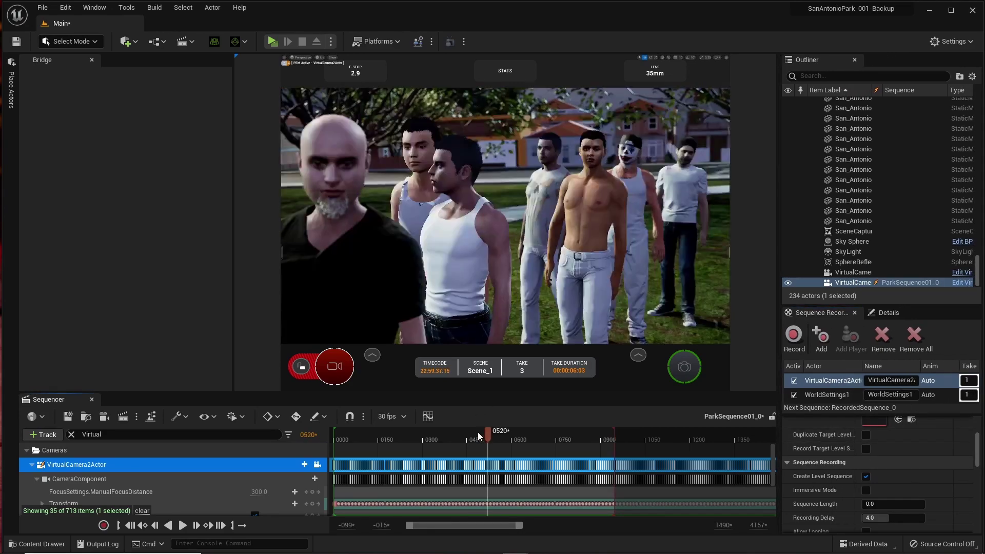
mouse_move(386, 436)
mouse_down()
mouse_move(564, 435)
mouse_move(496, 443)
mouse_move(543, 447)
mouse_up()
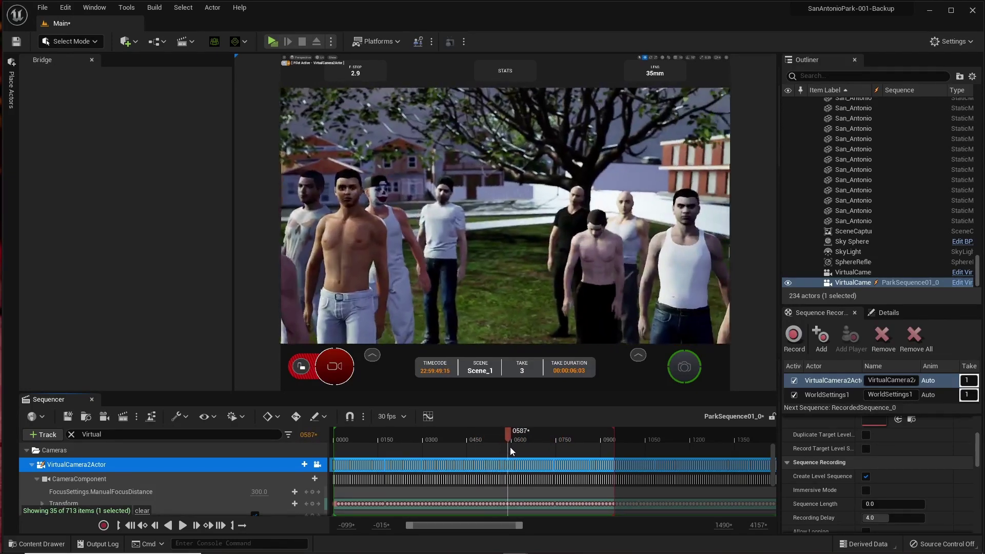